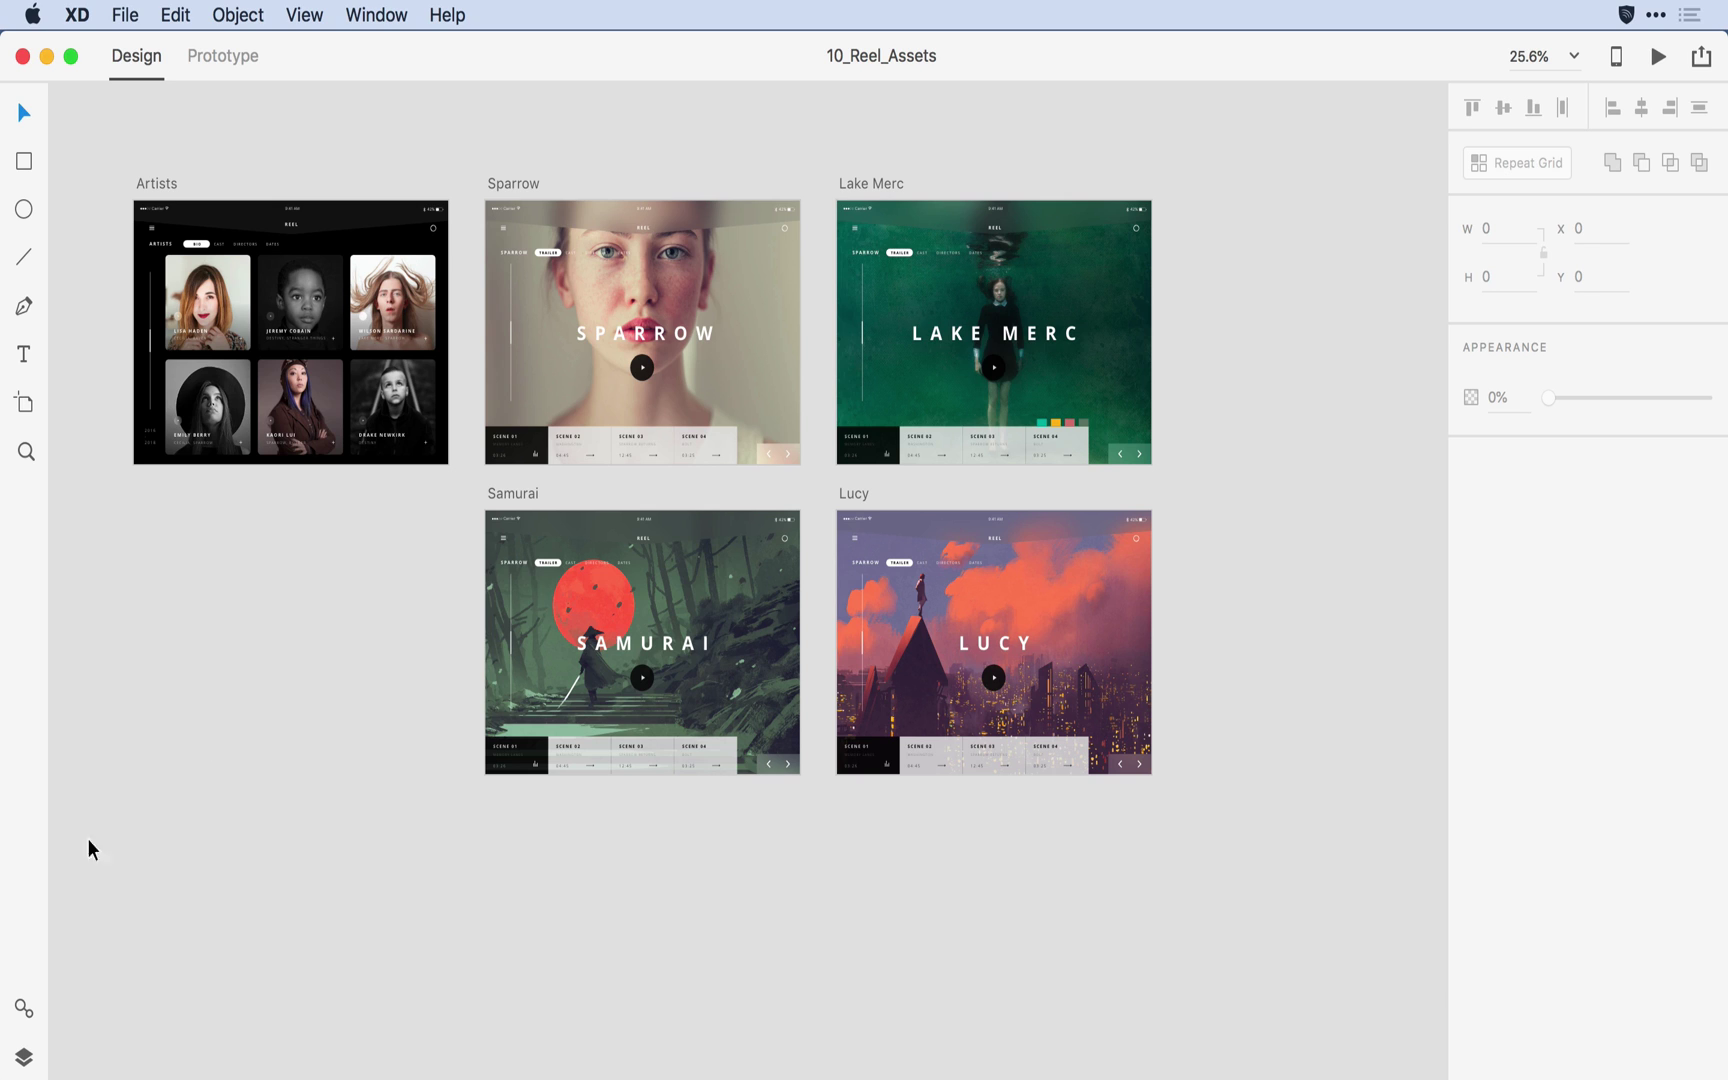
Step: Open the Assets panel, preview it as a grid, then return it to list view
{"action": "left_click", "coordinate": [22, 1008]}
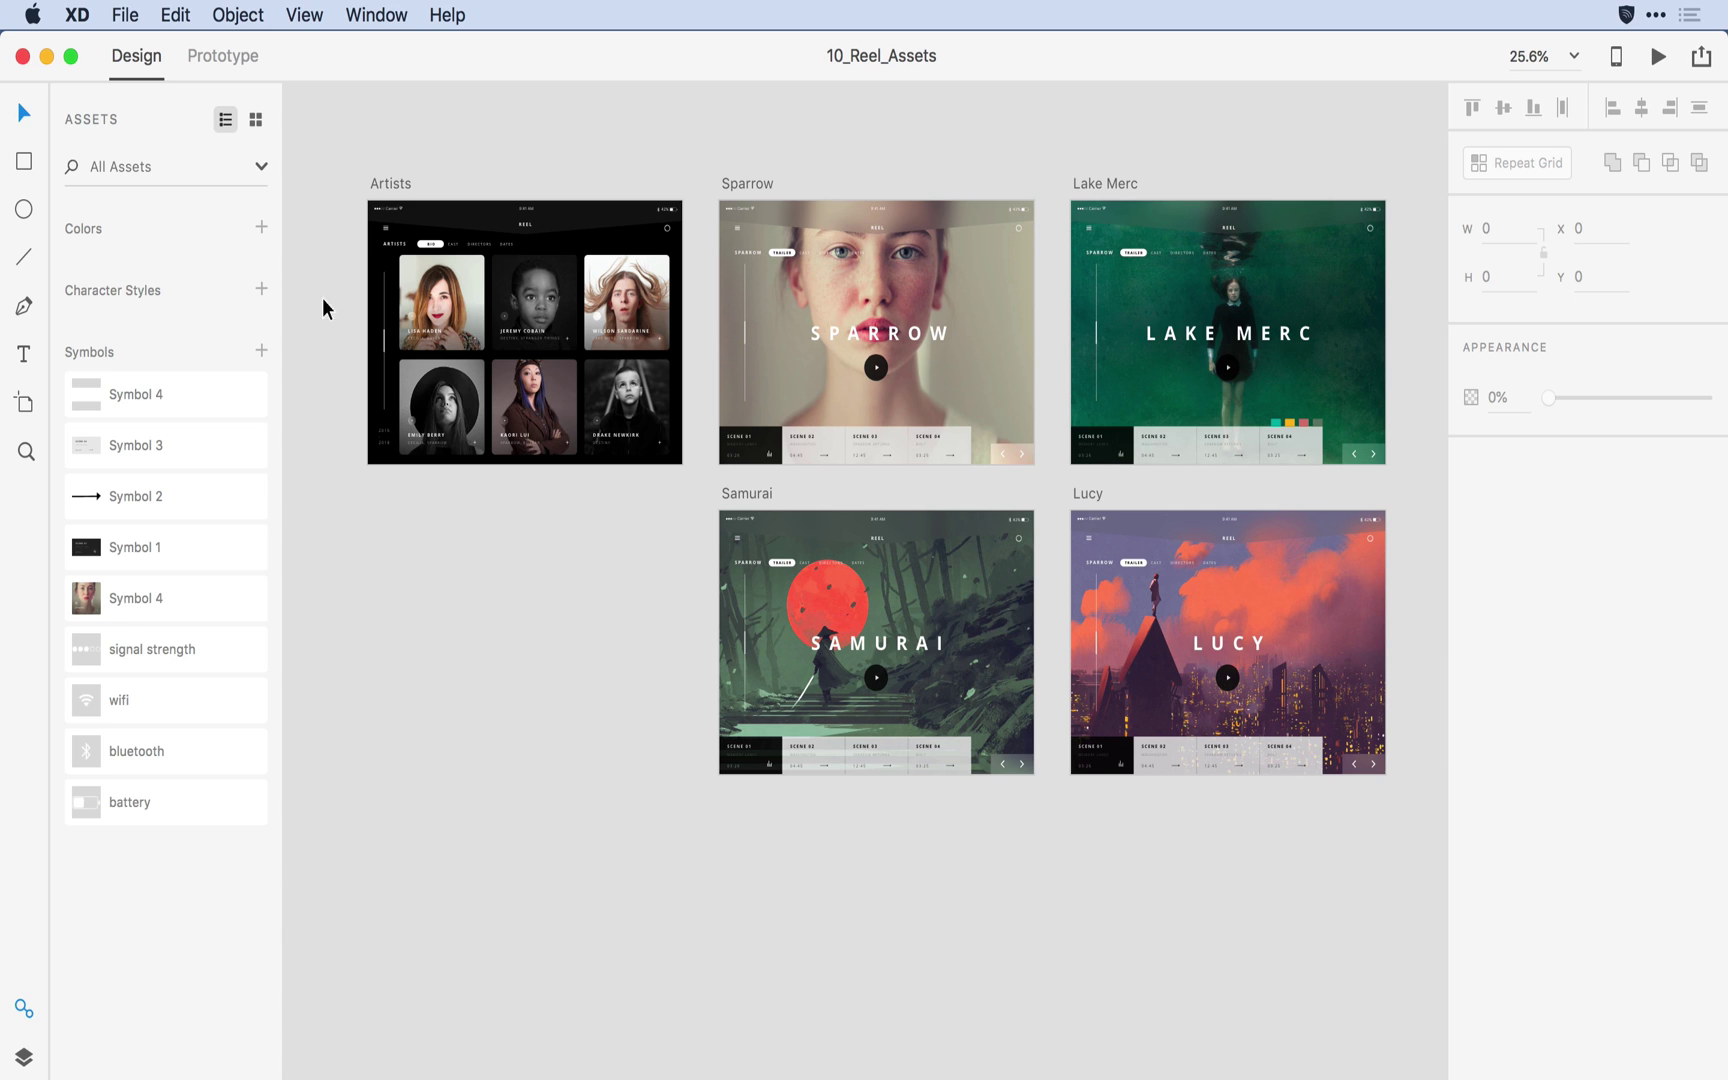
{"action": "left_click", "coordinate": [254, 121]}
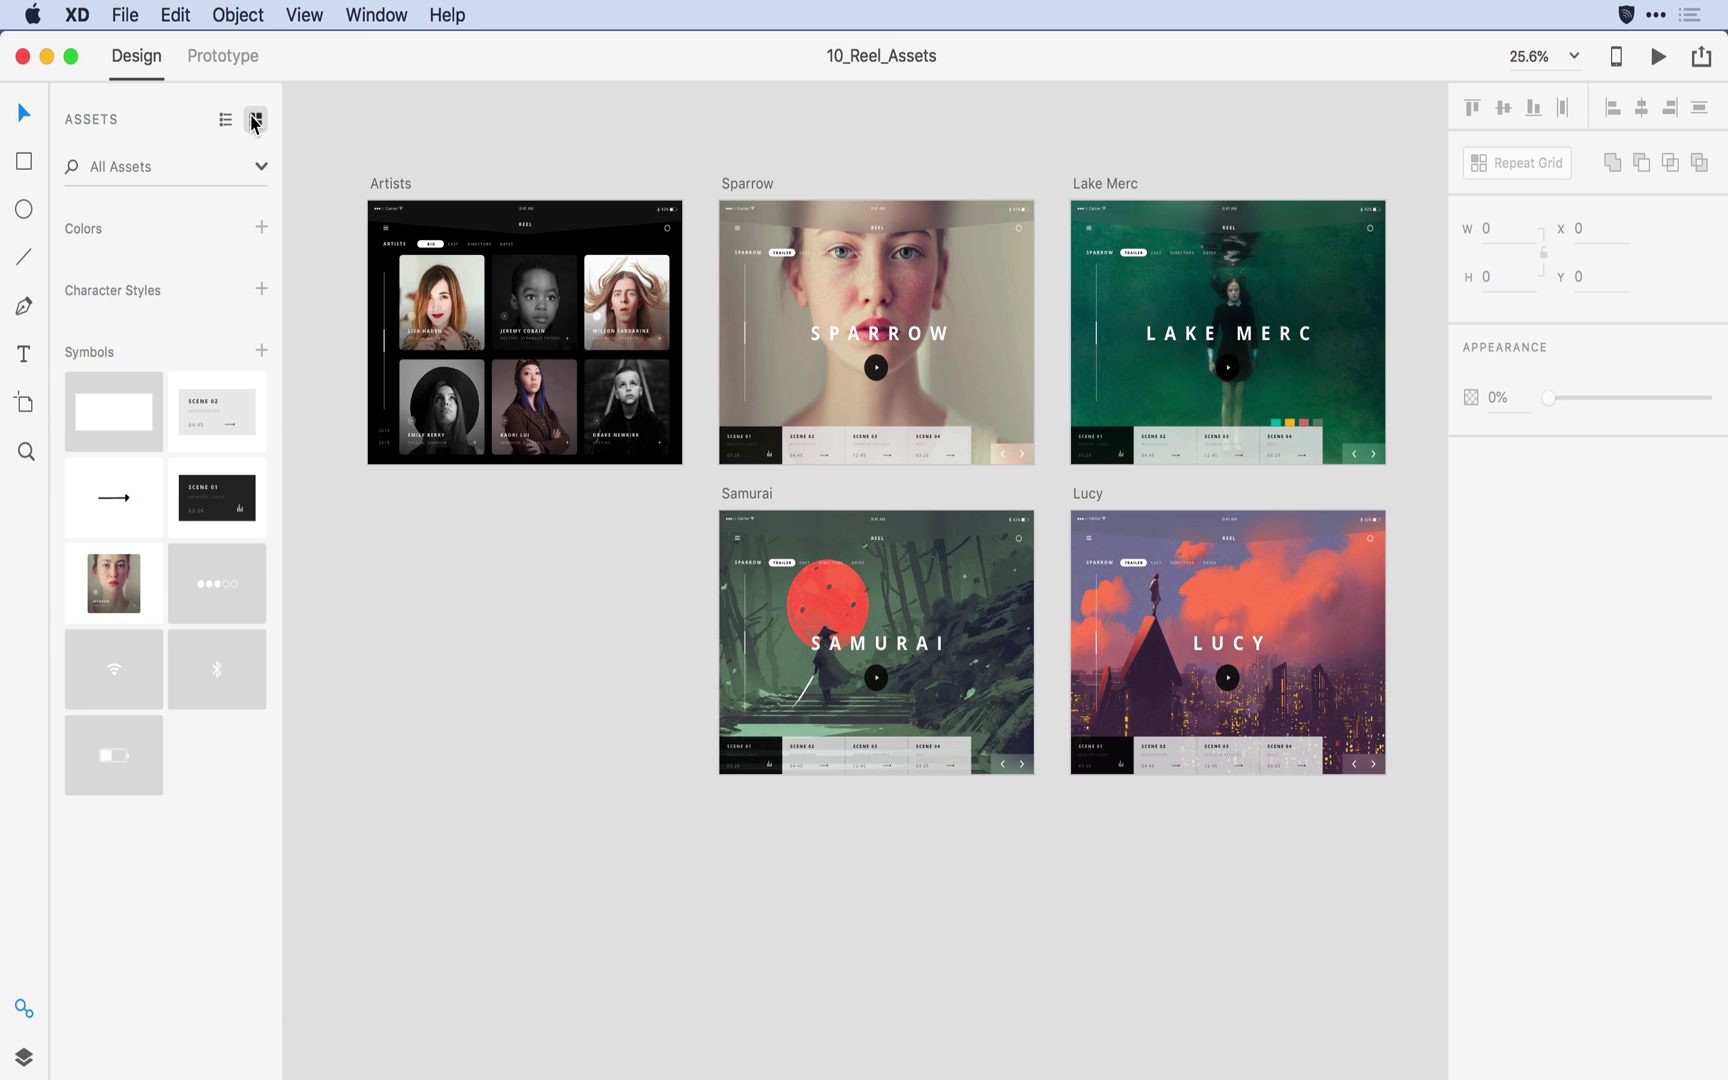
{"action": "left_click", "coordinate": [226, 121]}
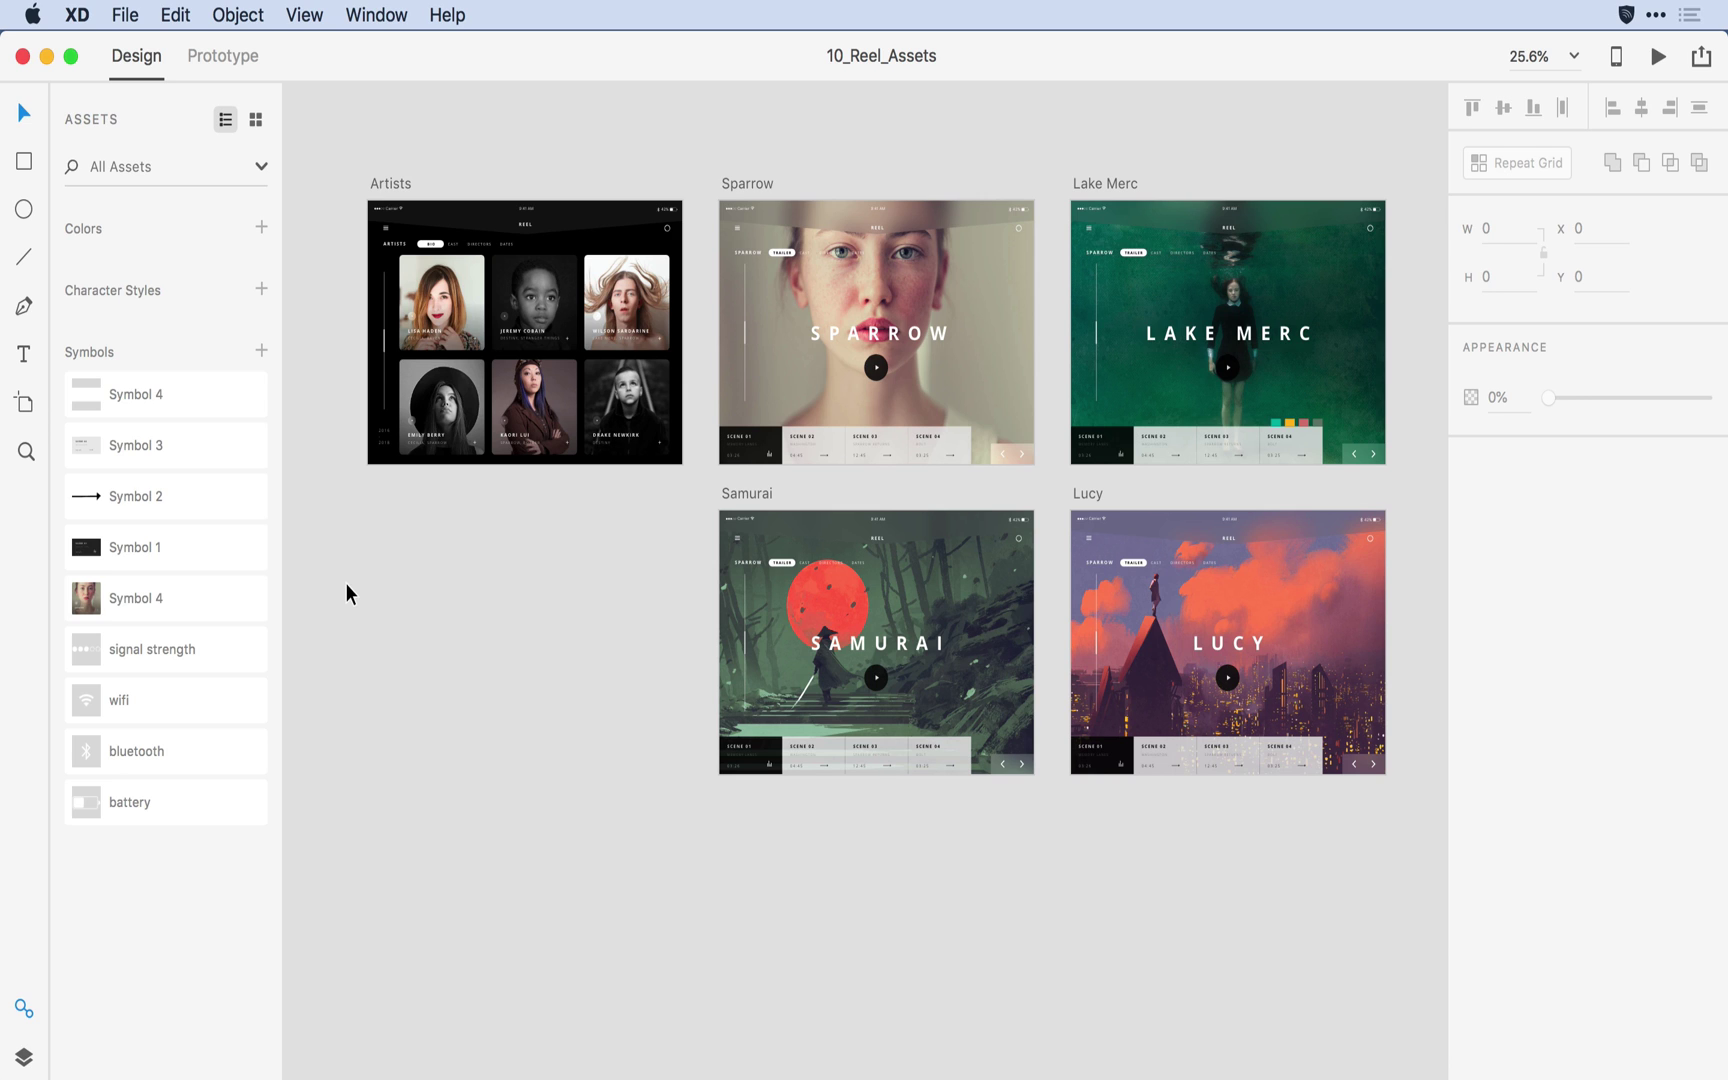
Step: Select all artboards and add their nine colours to the document assets
{"action": "key", "text": "super+a"}
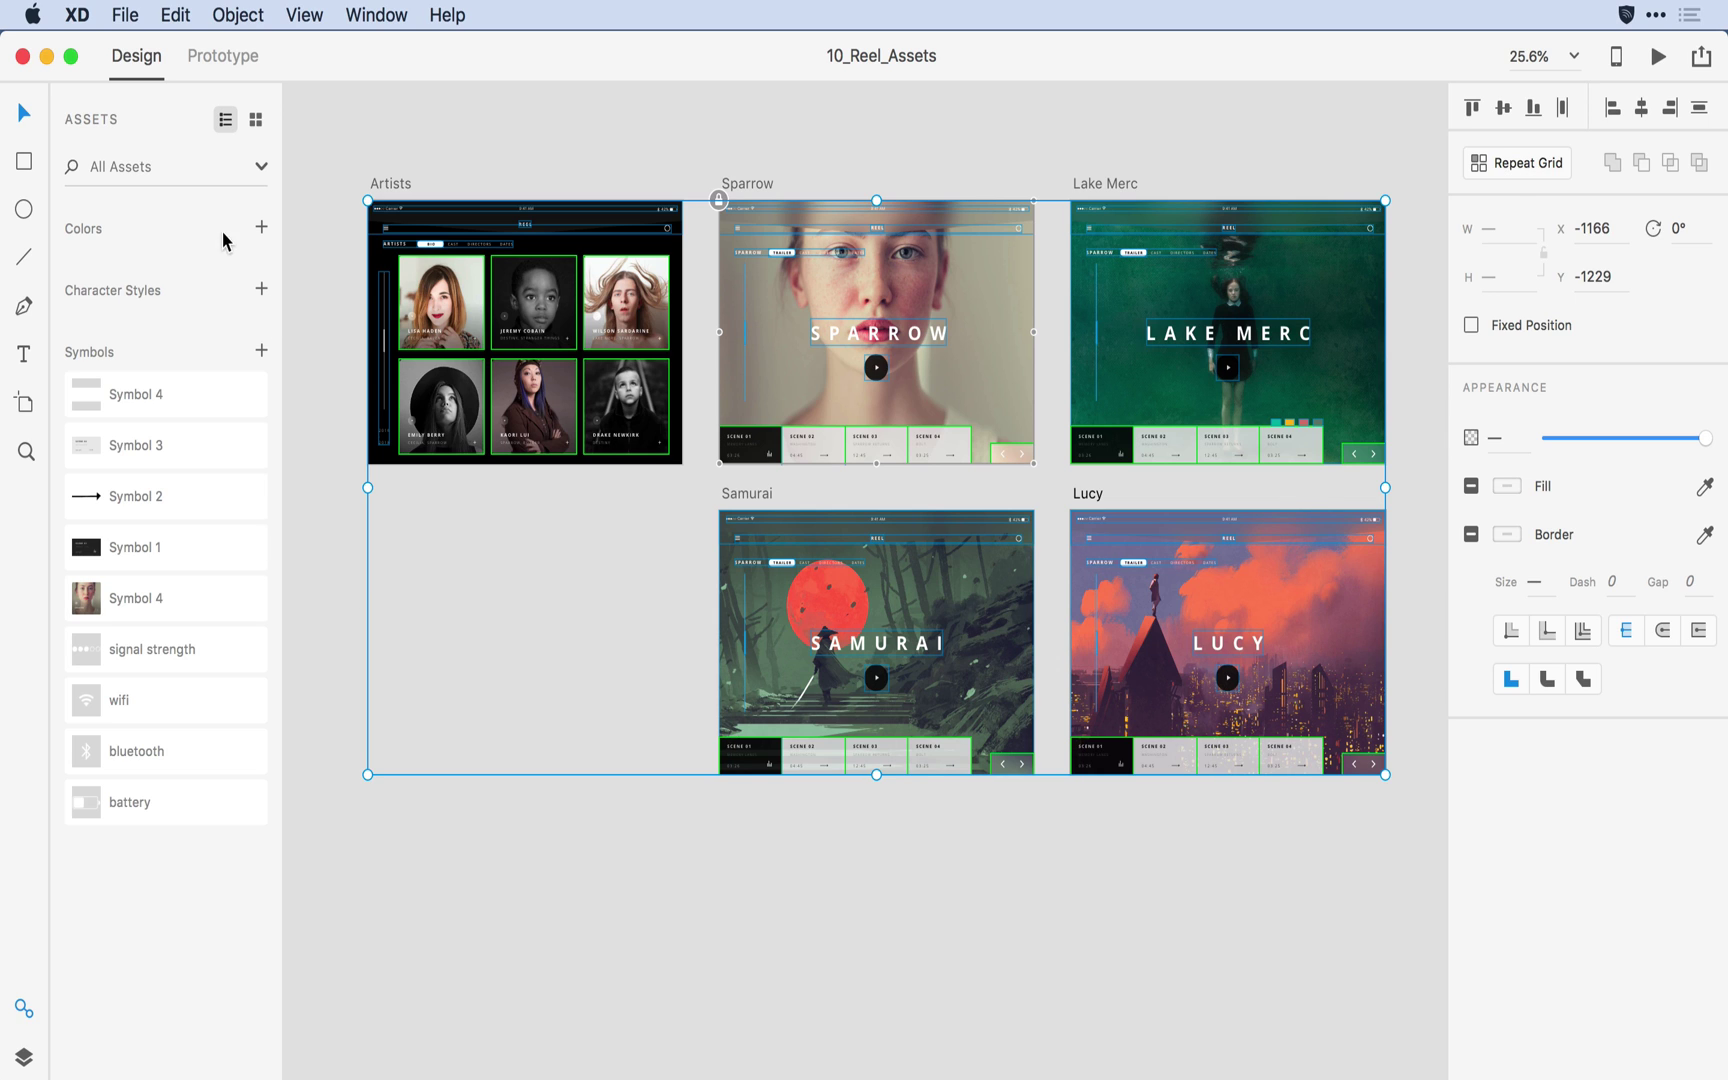
{"action": "left_click", "coordinate": [262, 230]}
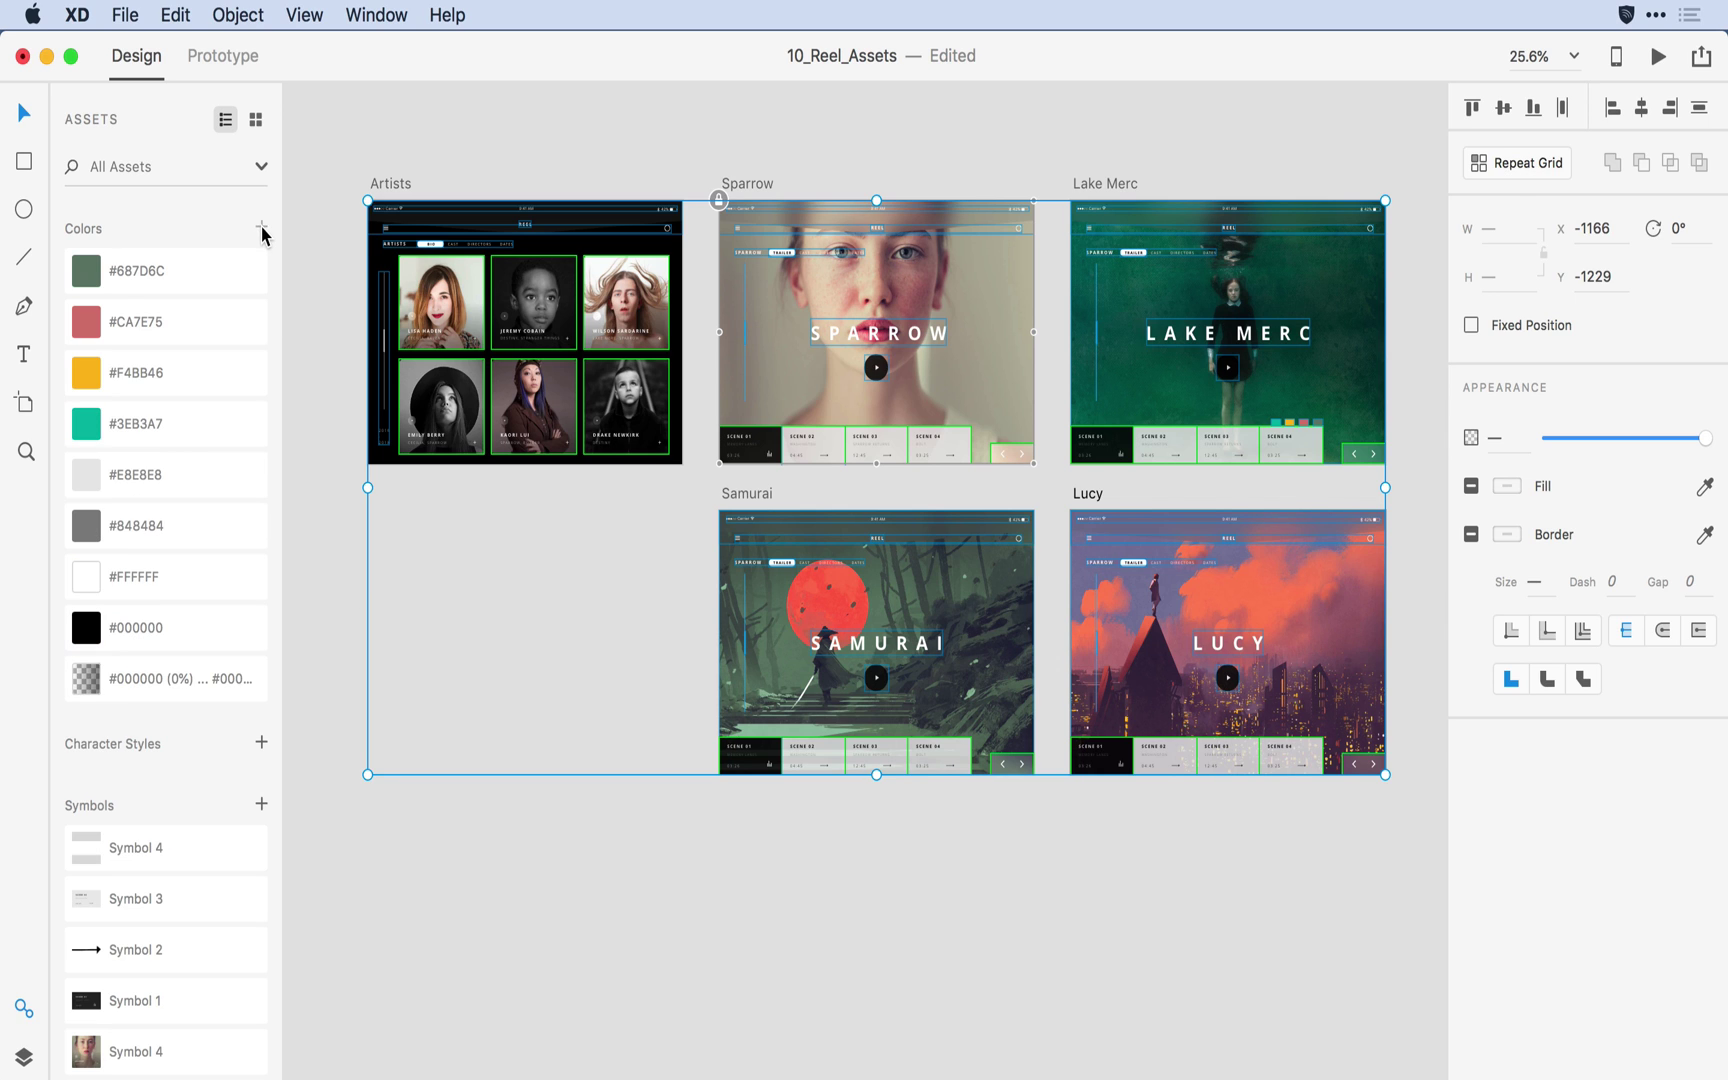
{"action": "left_click", "coordinate": [329, 227]}
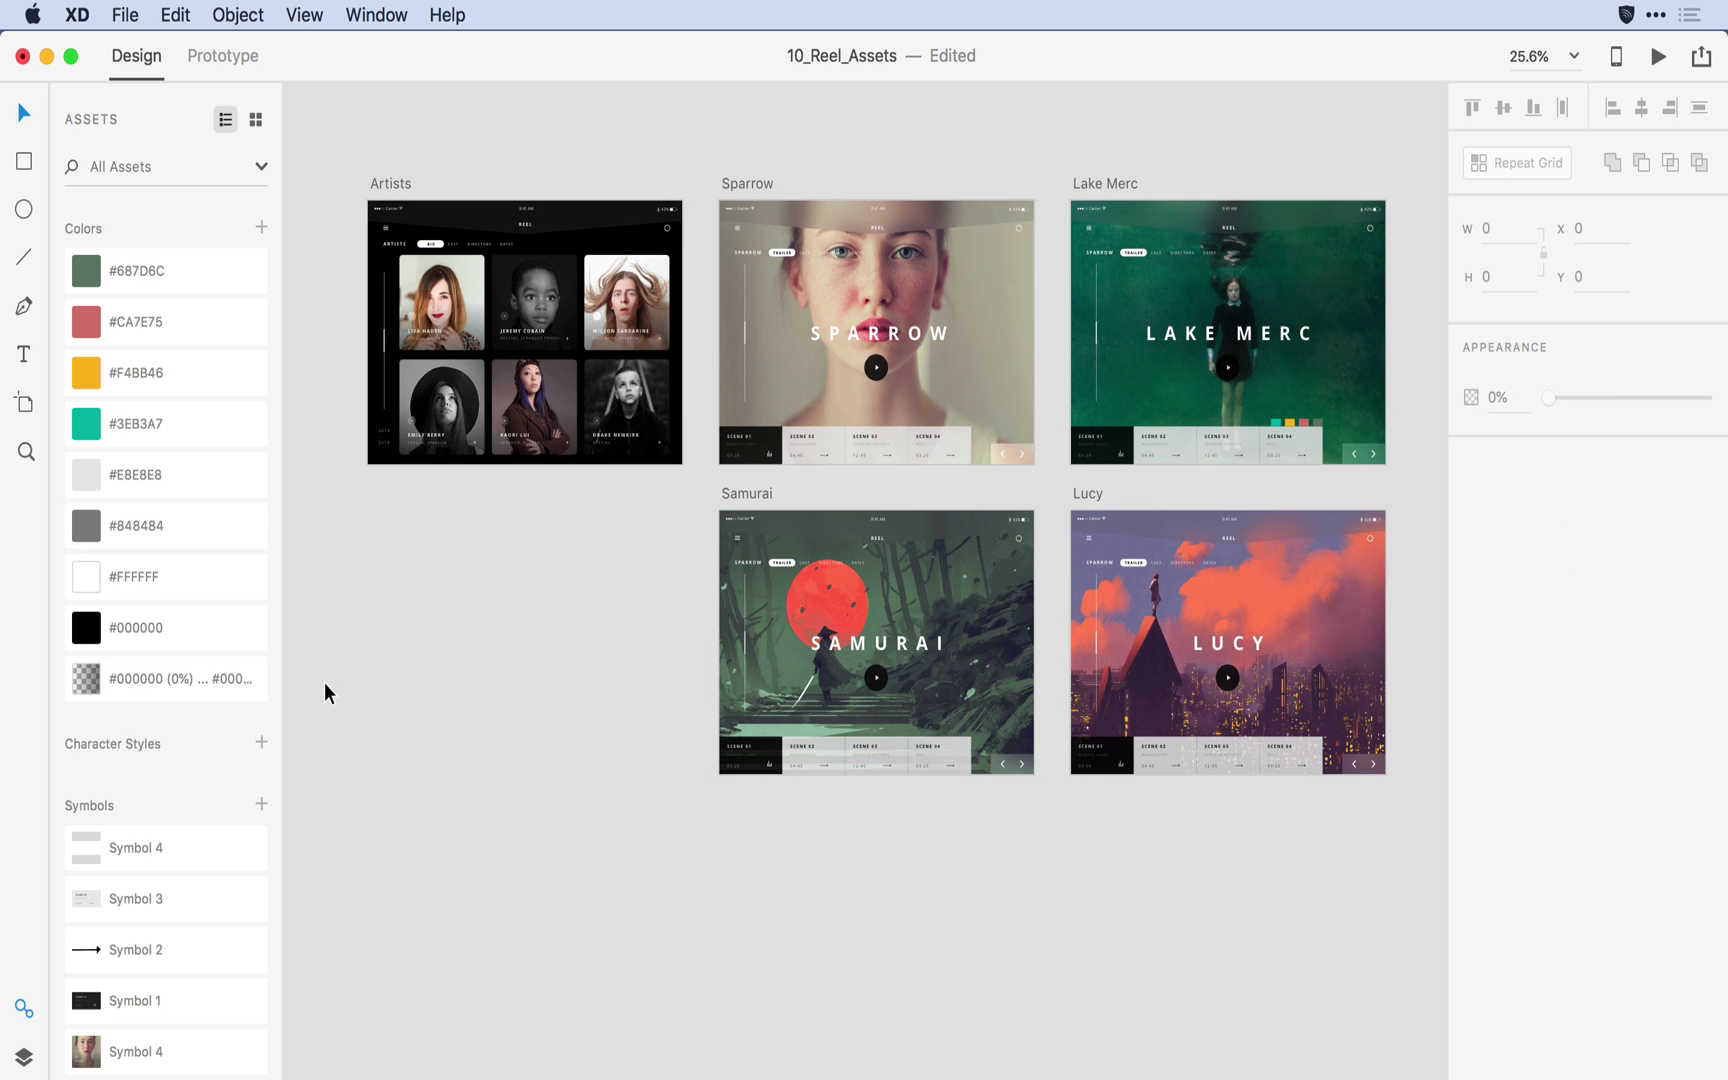
Step: Add the Samurai artboard's Open Sans character styles (56pt, 14pt, 11pt) to the assets
{"action": "left_click", "coordinate": [734, 490]}
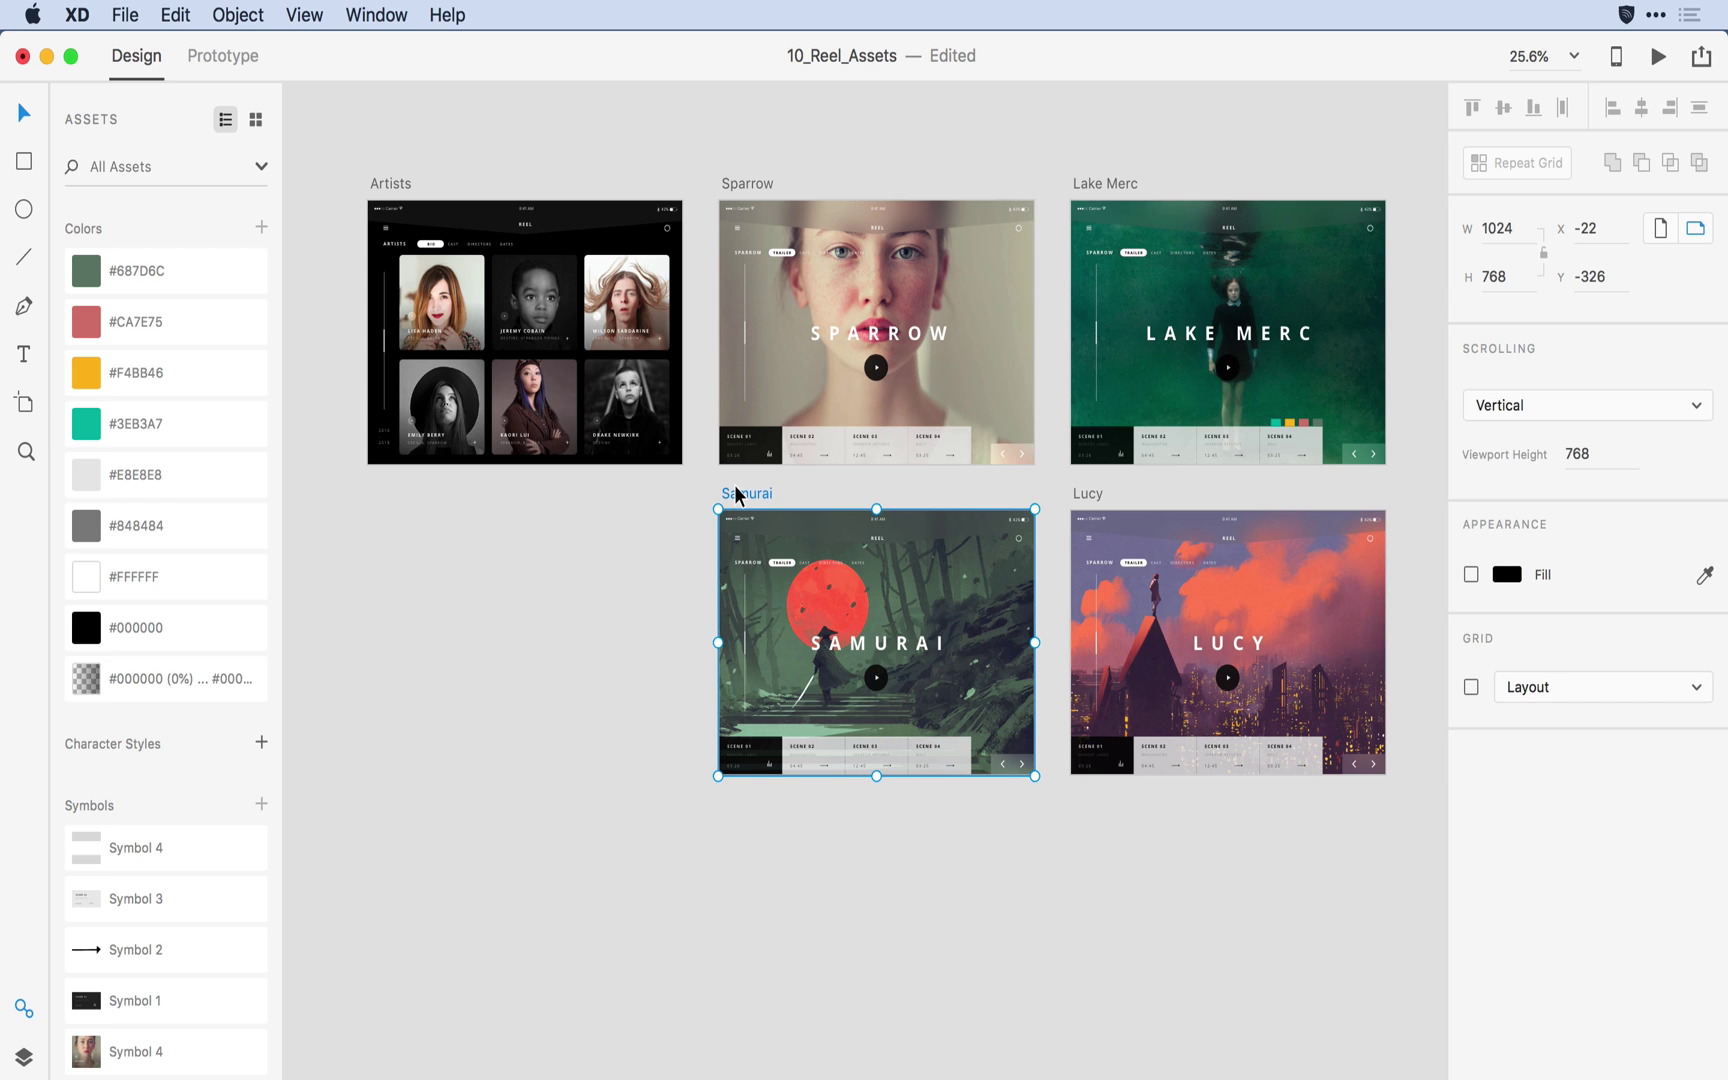
{"action": "left_click", "coordinate": [259, 743]}
{"action": "left_click", "coordinate": [353, 628]}
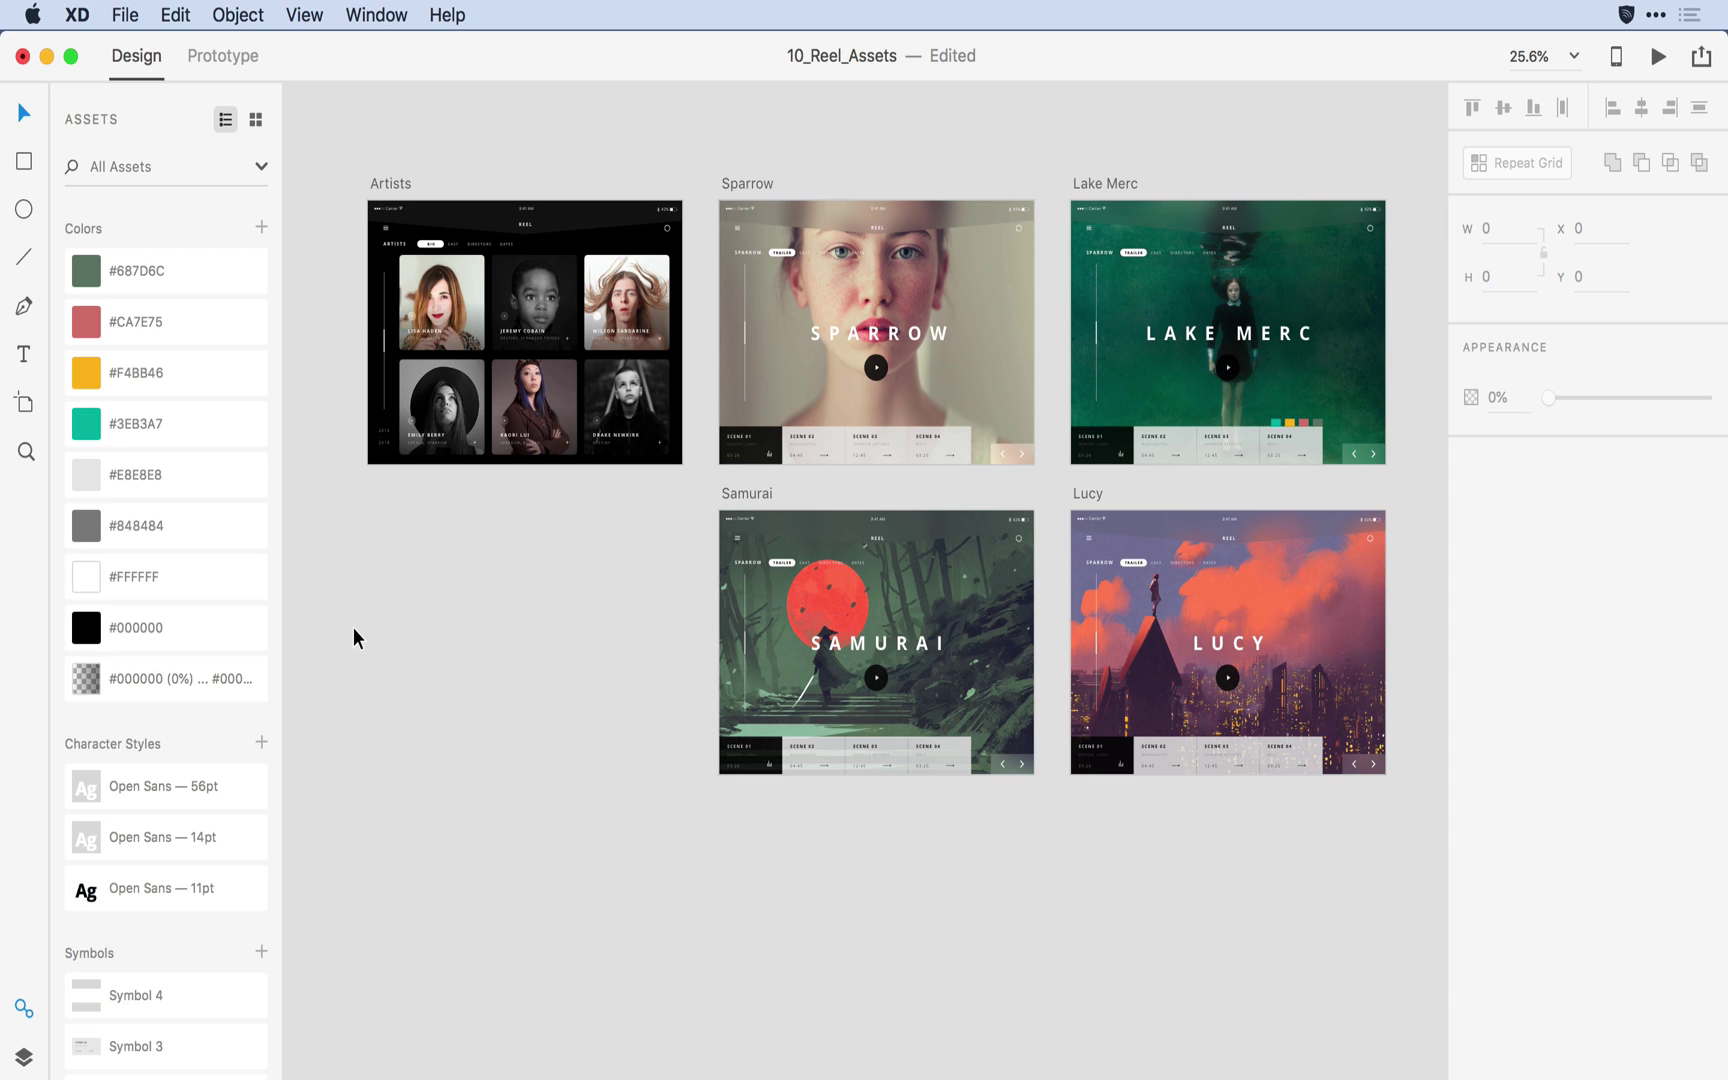
Step: Rename the first asset colours color_green_dark and color_pink
{"action": "double_click", "coordinate": [168, 269]}
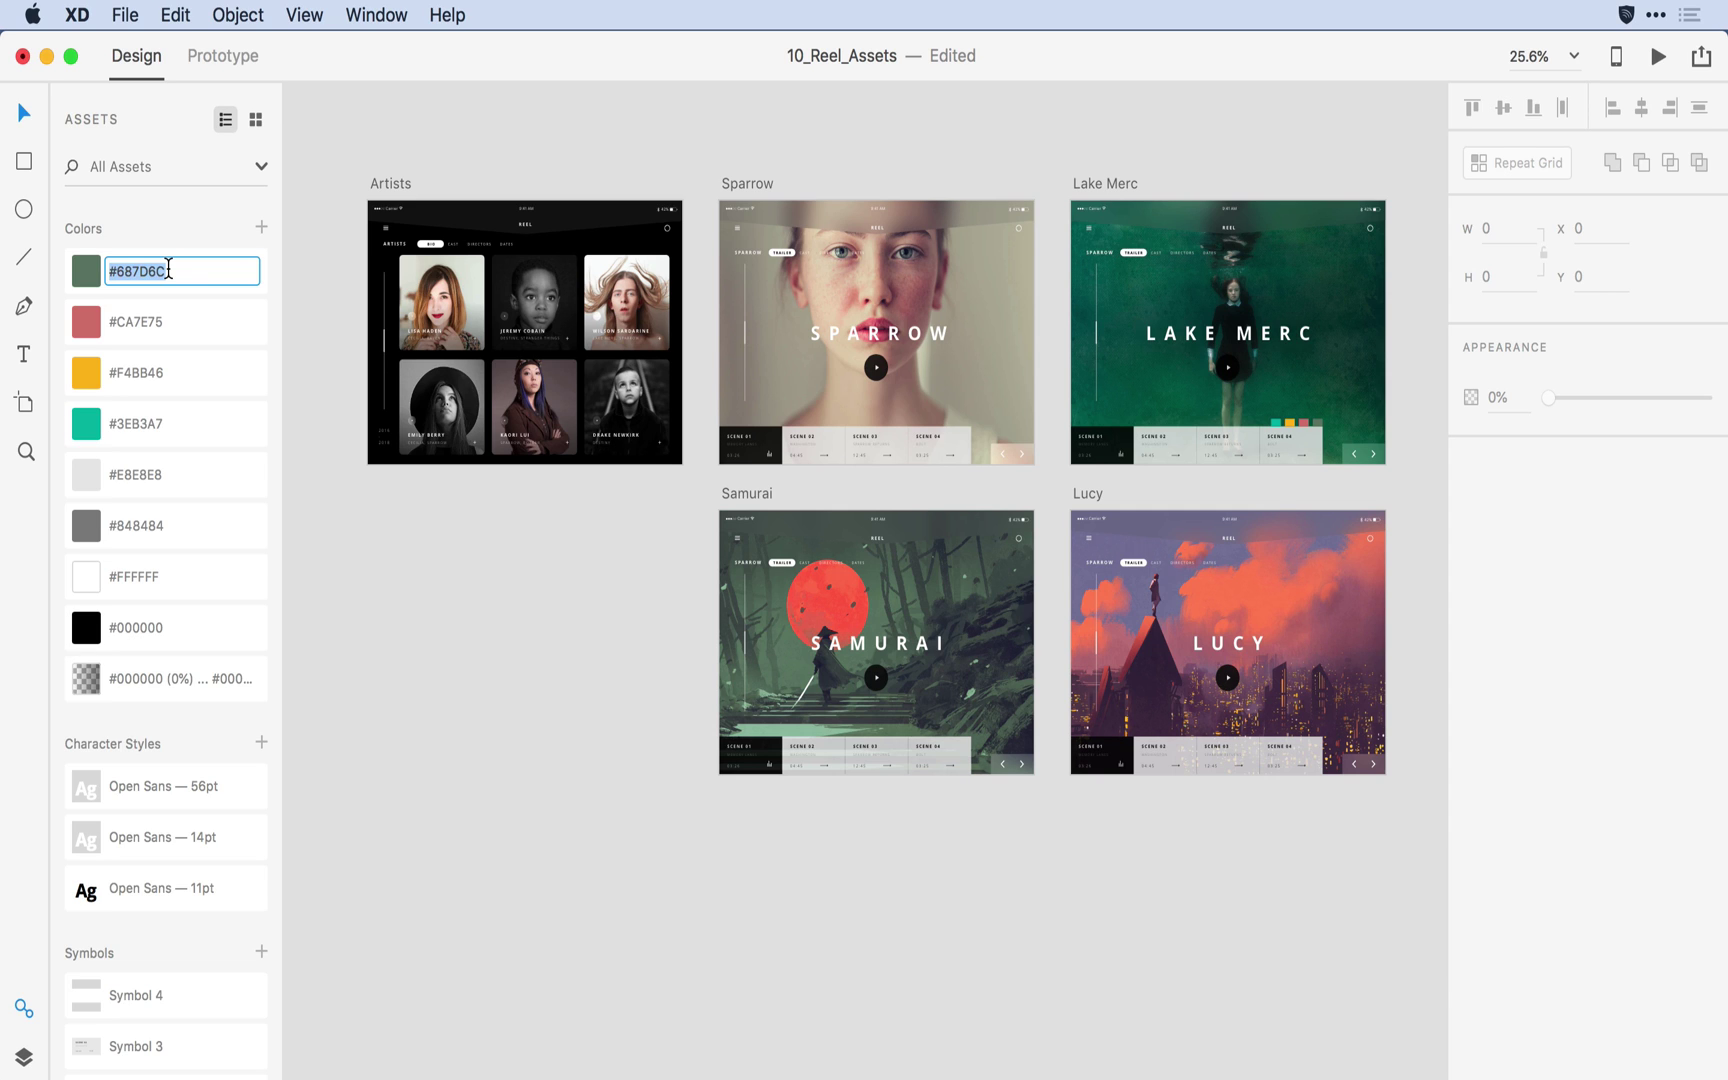
{"action": "type", "text": "color_green_dark"}
{"action": "key", "text": "Tab"}
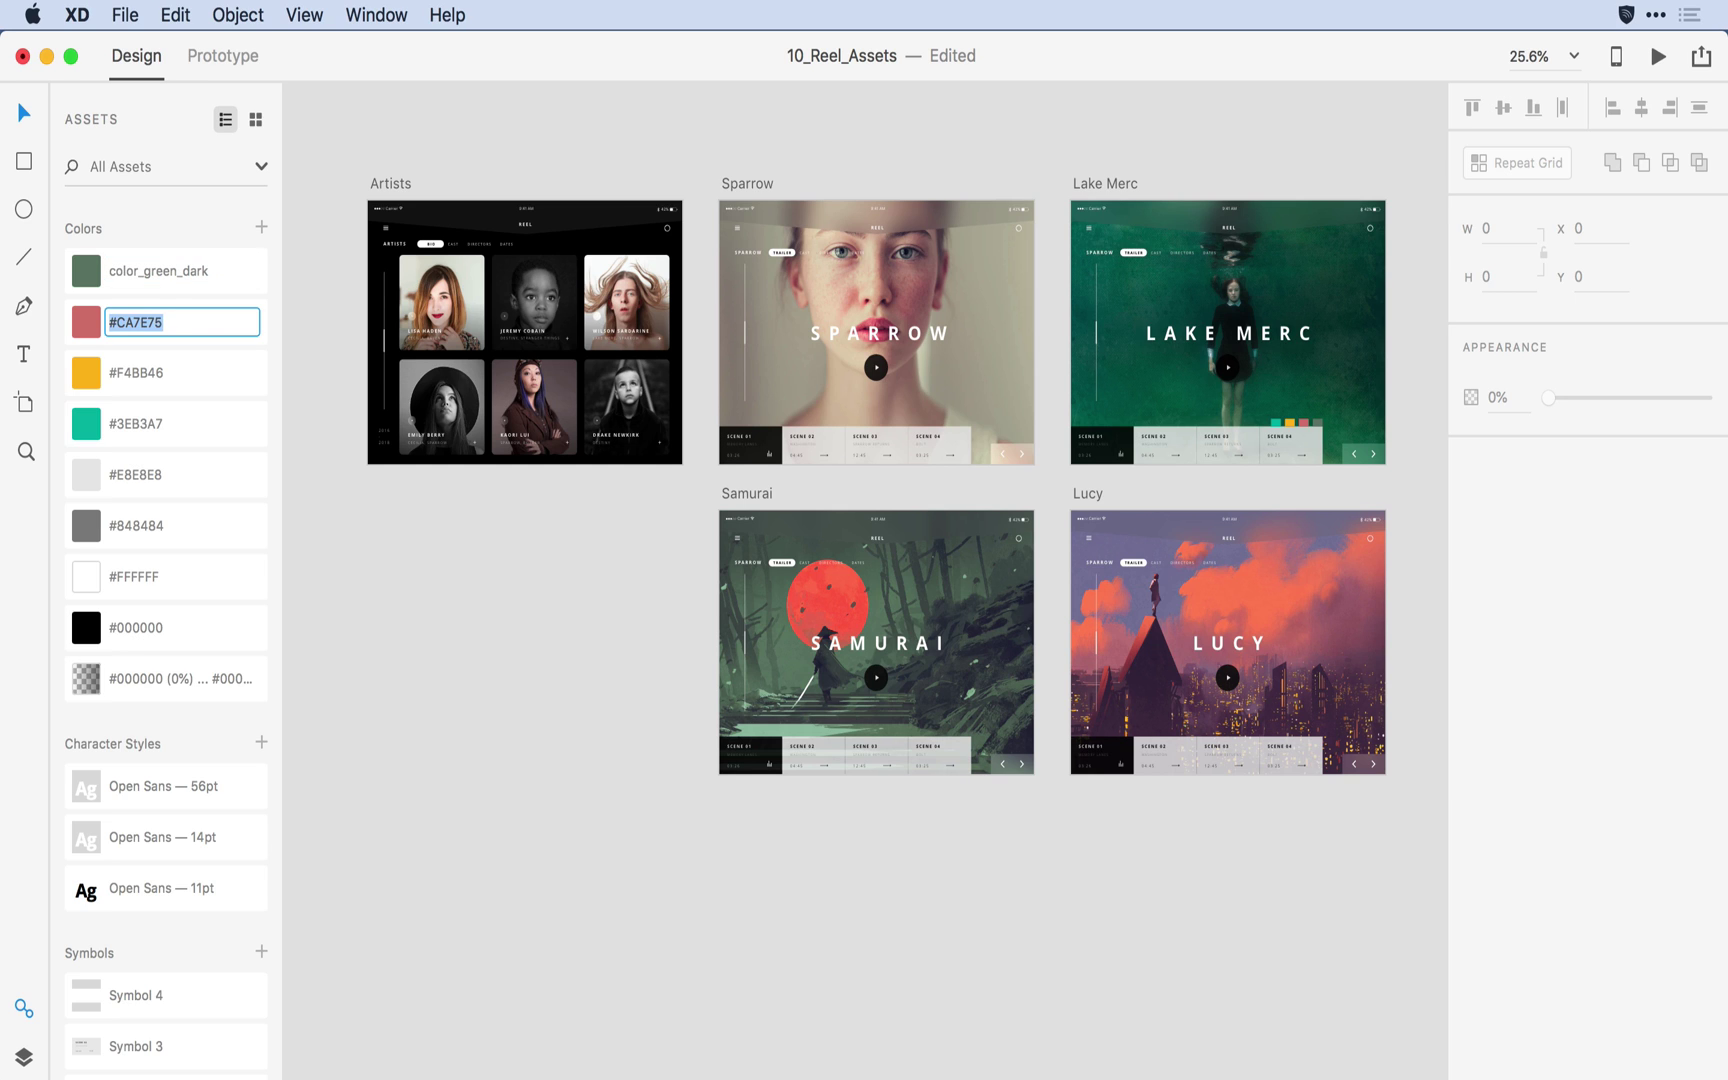
{"action": "type", "text": "color_"}
{"action": "type", "text": "pink"}
{"action": "key", "text": "Tab"}
Step: Name the next colours color_yellow, color_green_light, color_gray_black and color_gray_gradient
{"action": "type", "text": "color_yellow"}
{"action": "key", "text": "Tab"}
{"action": "type", "text": "color_green_light"}
{"action": "key", "text": "Tab"}
{"action": "type", "text": "color_gray_"}
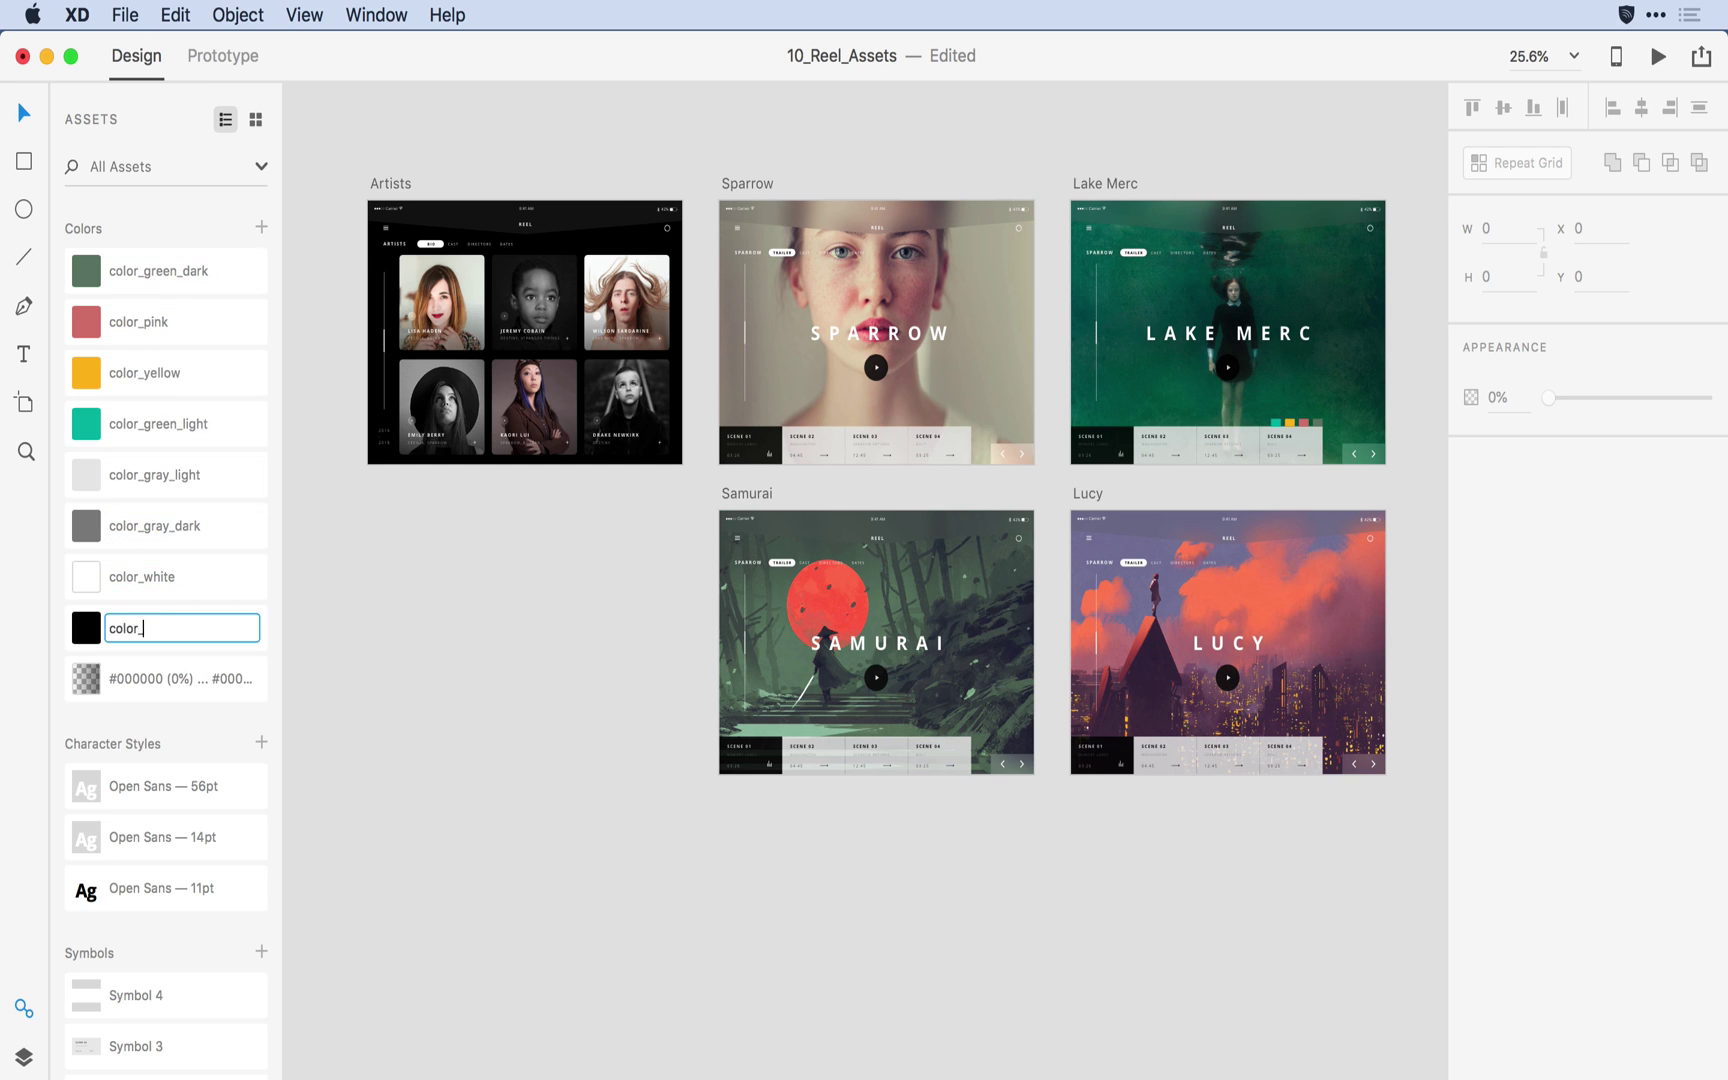
{"action": "type", "text": "black"}
{"action": "key", "text": "Tab"}
{"action": "type", "text": "color_gray_gradient"}
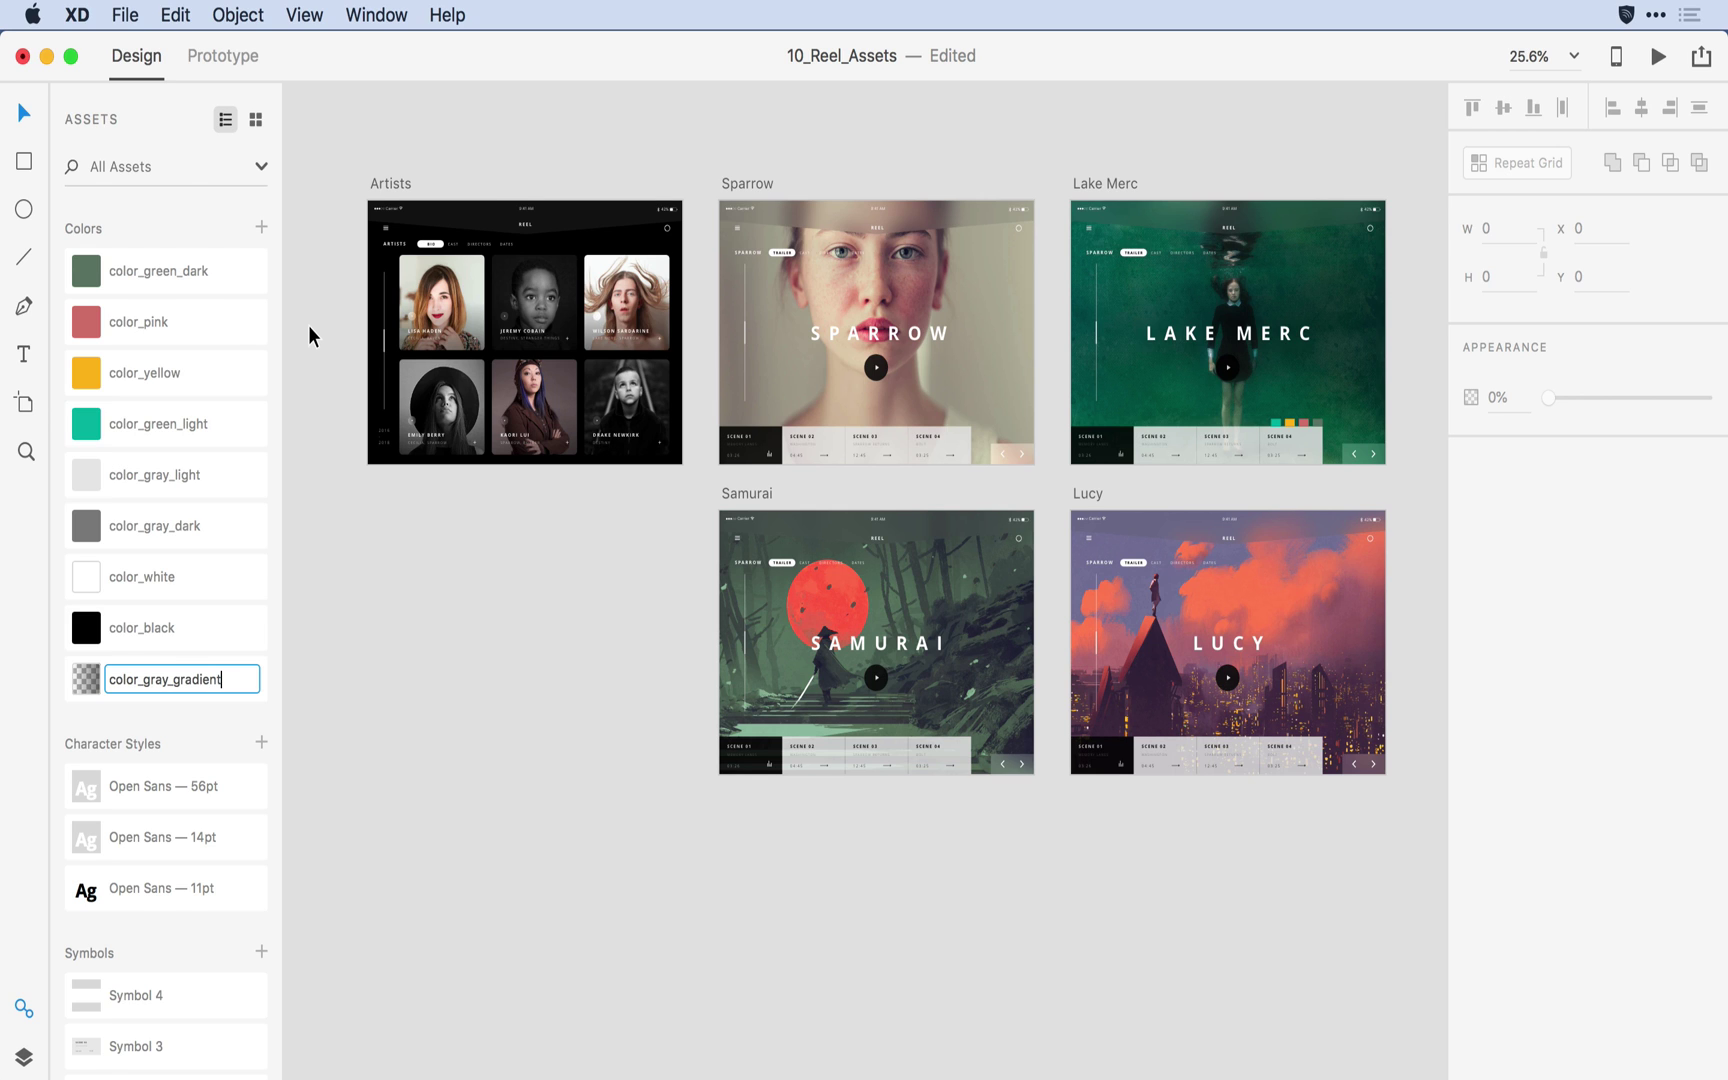
{"action": "scroll", "coordinate": [190, 450], "scroll_direction": "down", "scroll_amount": 5}
Step: Rename the three character styles h1_title, h2_subtitle and paragraph
{"action": "double_click", "coordinate": [193, 446]}
{"action": "type", "text": "h1_title"}
{"action": "key", "text": "Tab"}
{"action": "type", "text": "h"}
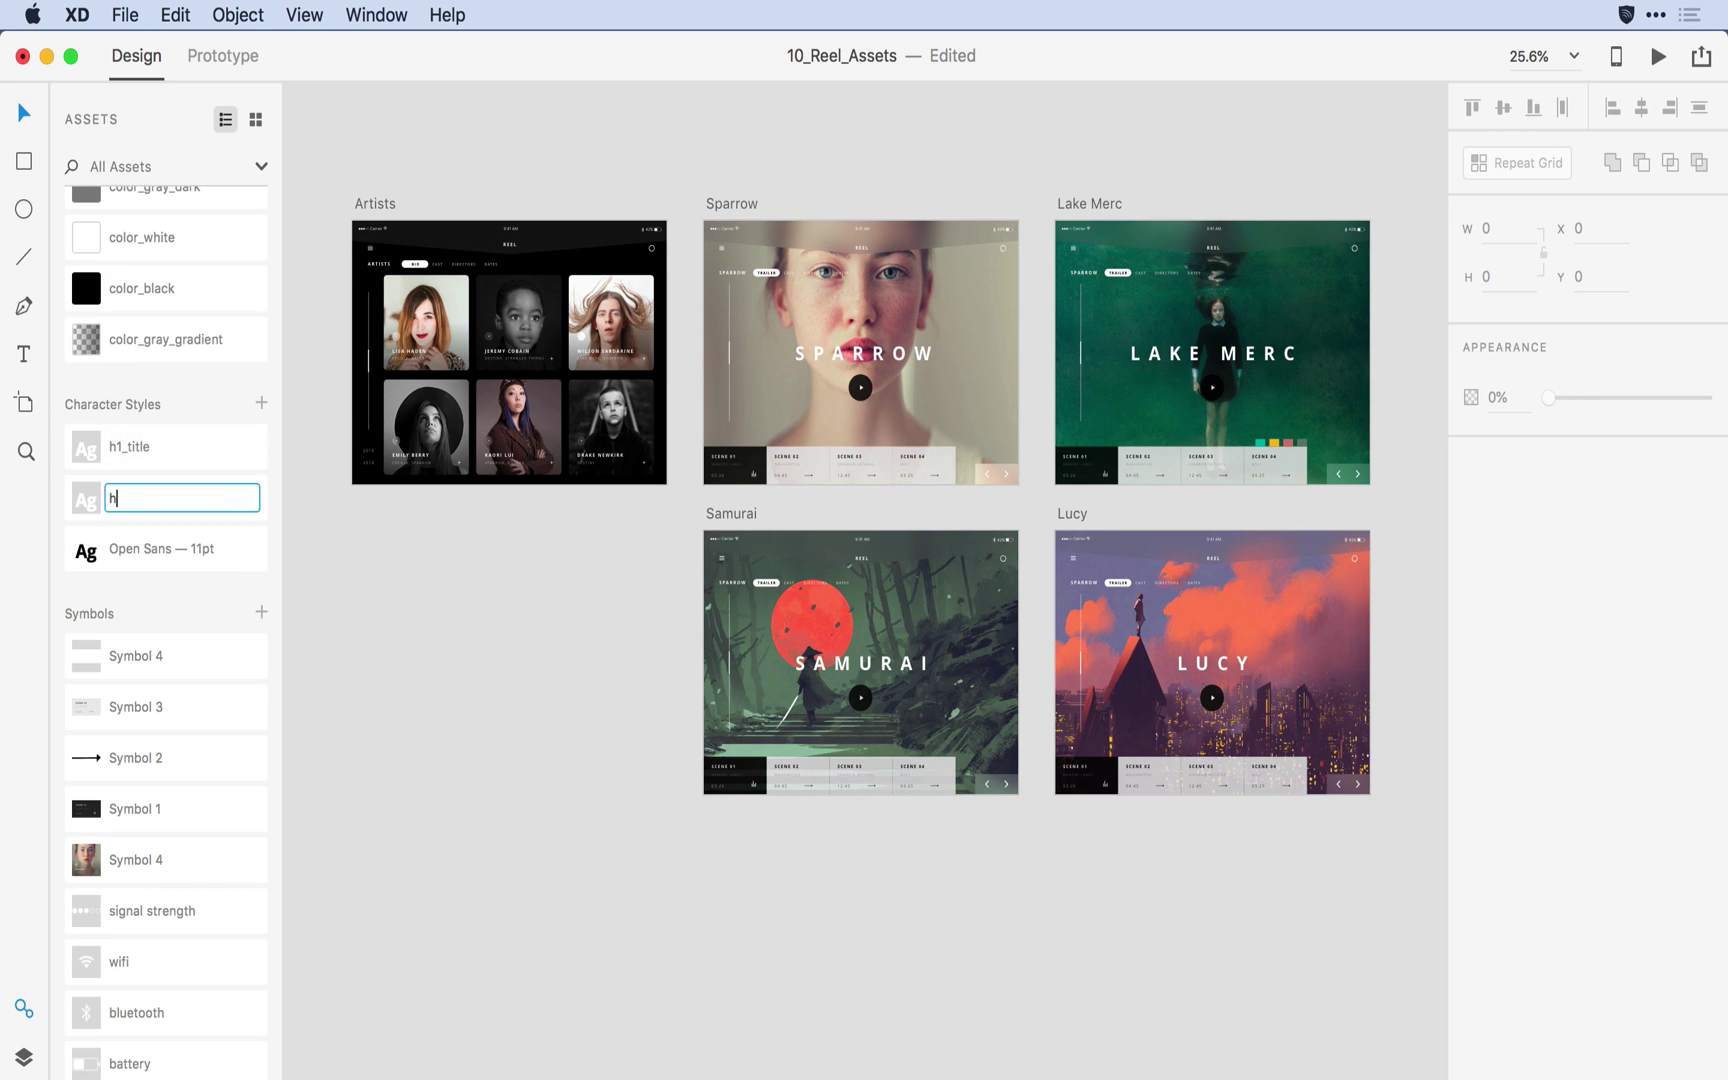
{"action": "type", "text": "2_subtitle"}
{"action": "key", "text": "Tab"}
{"action": "type", "text": "paragraph"}
{"action": "key", "text": "Return"}
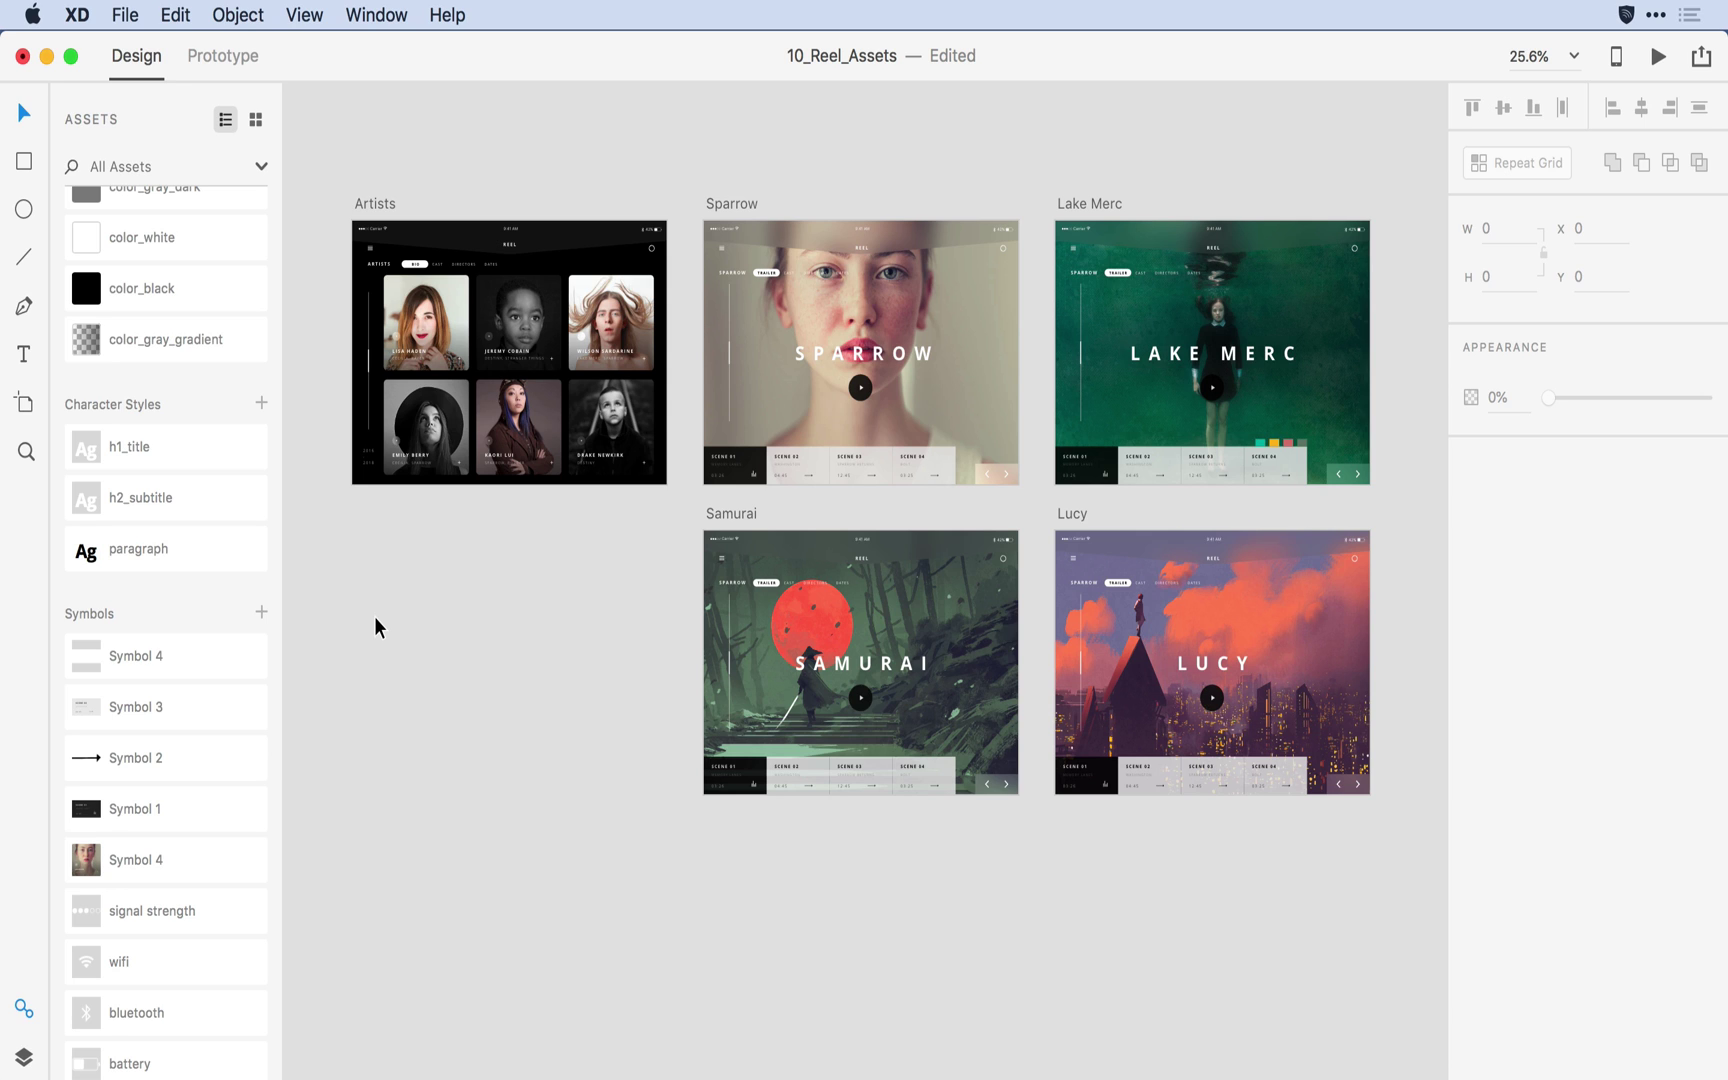
Step: Name the symbols ico_previous_next, panel_light, ico_arrow, panel_dark, img_sparrow, ico_signal, ico_wifi, ico_bluetooth and ico_bat
{"action": "double_click", "coordinate": [140, 656]}
{"action": "type", "text": "ico_previous_next"}
{"action": "key", "text": "Tab"}
{"action": "type", "text": "panel_light"}
{"action": "key", "text": "Tab"}
{"action": "type", "text": "ico"}
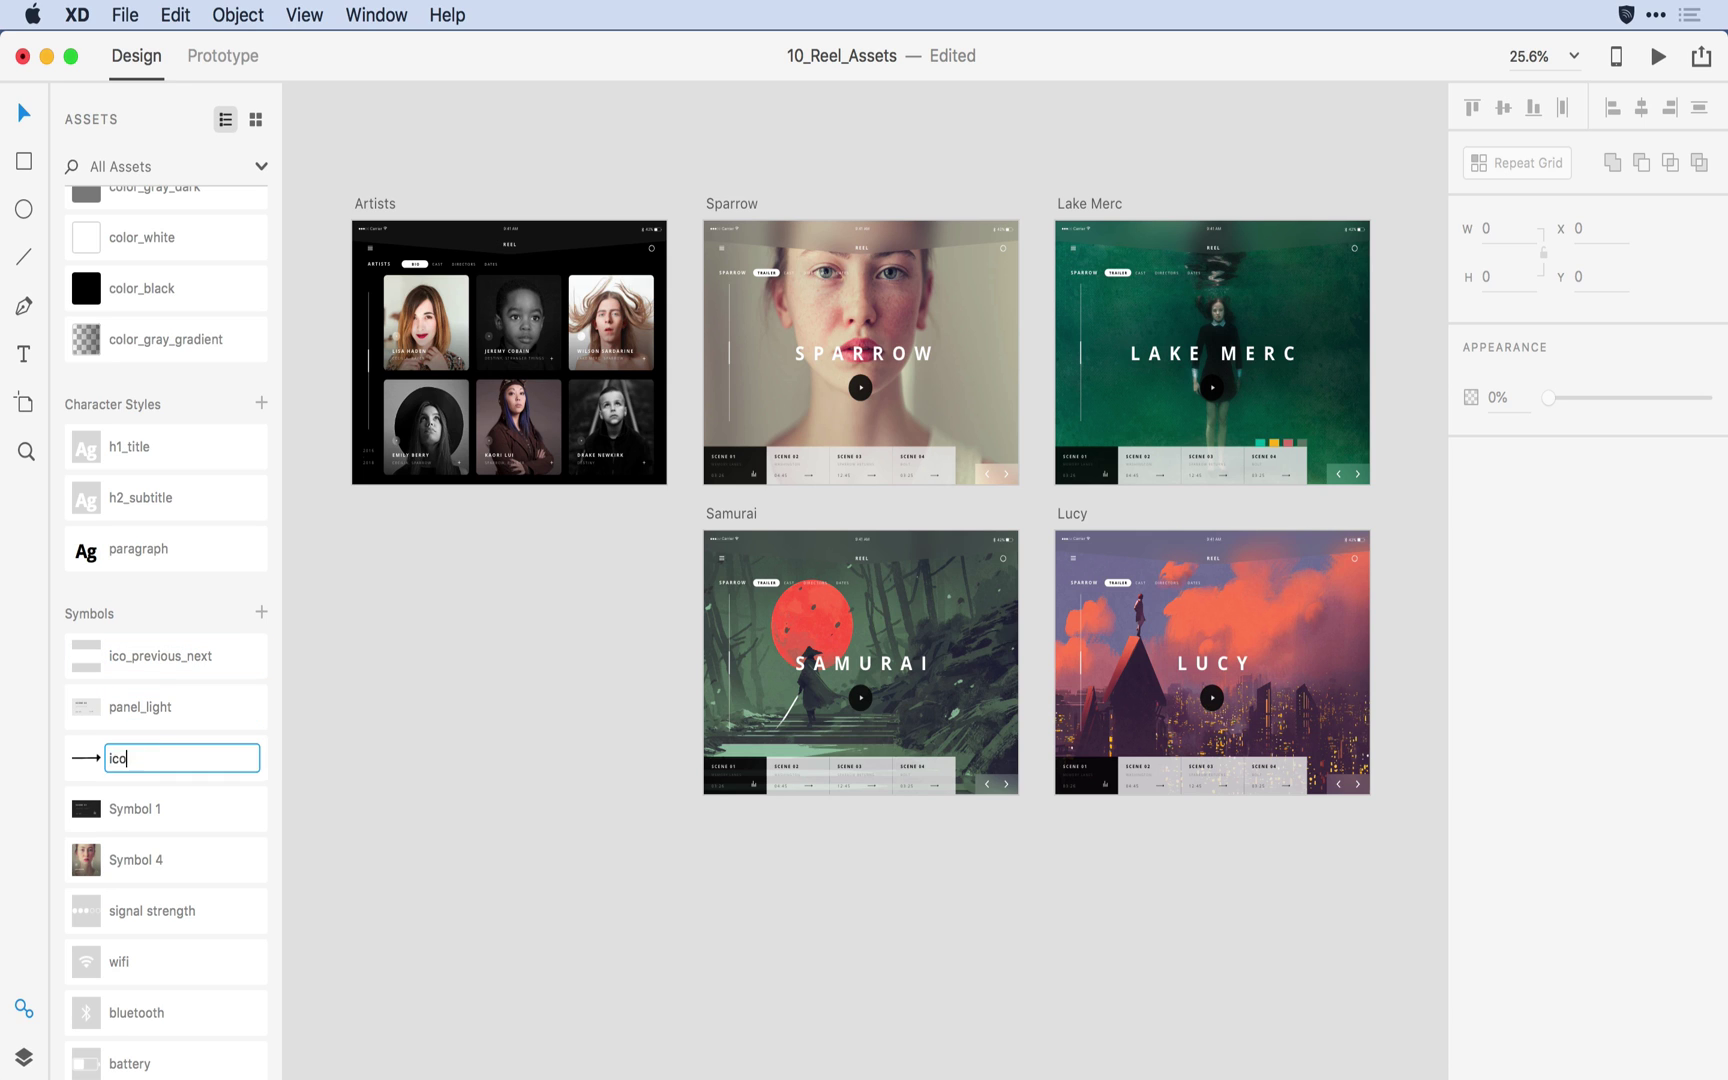
{"action": "type", "text": "_arrow\tpanel_dark\timg_sparrow\tico_signal\tico_wifi\tico_bluetooth\tico_bat"}
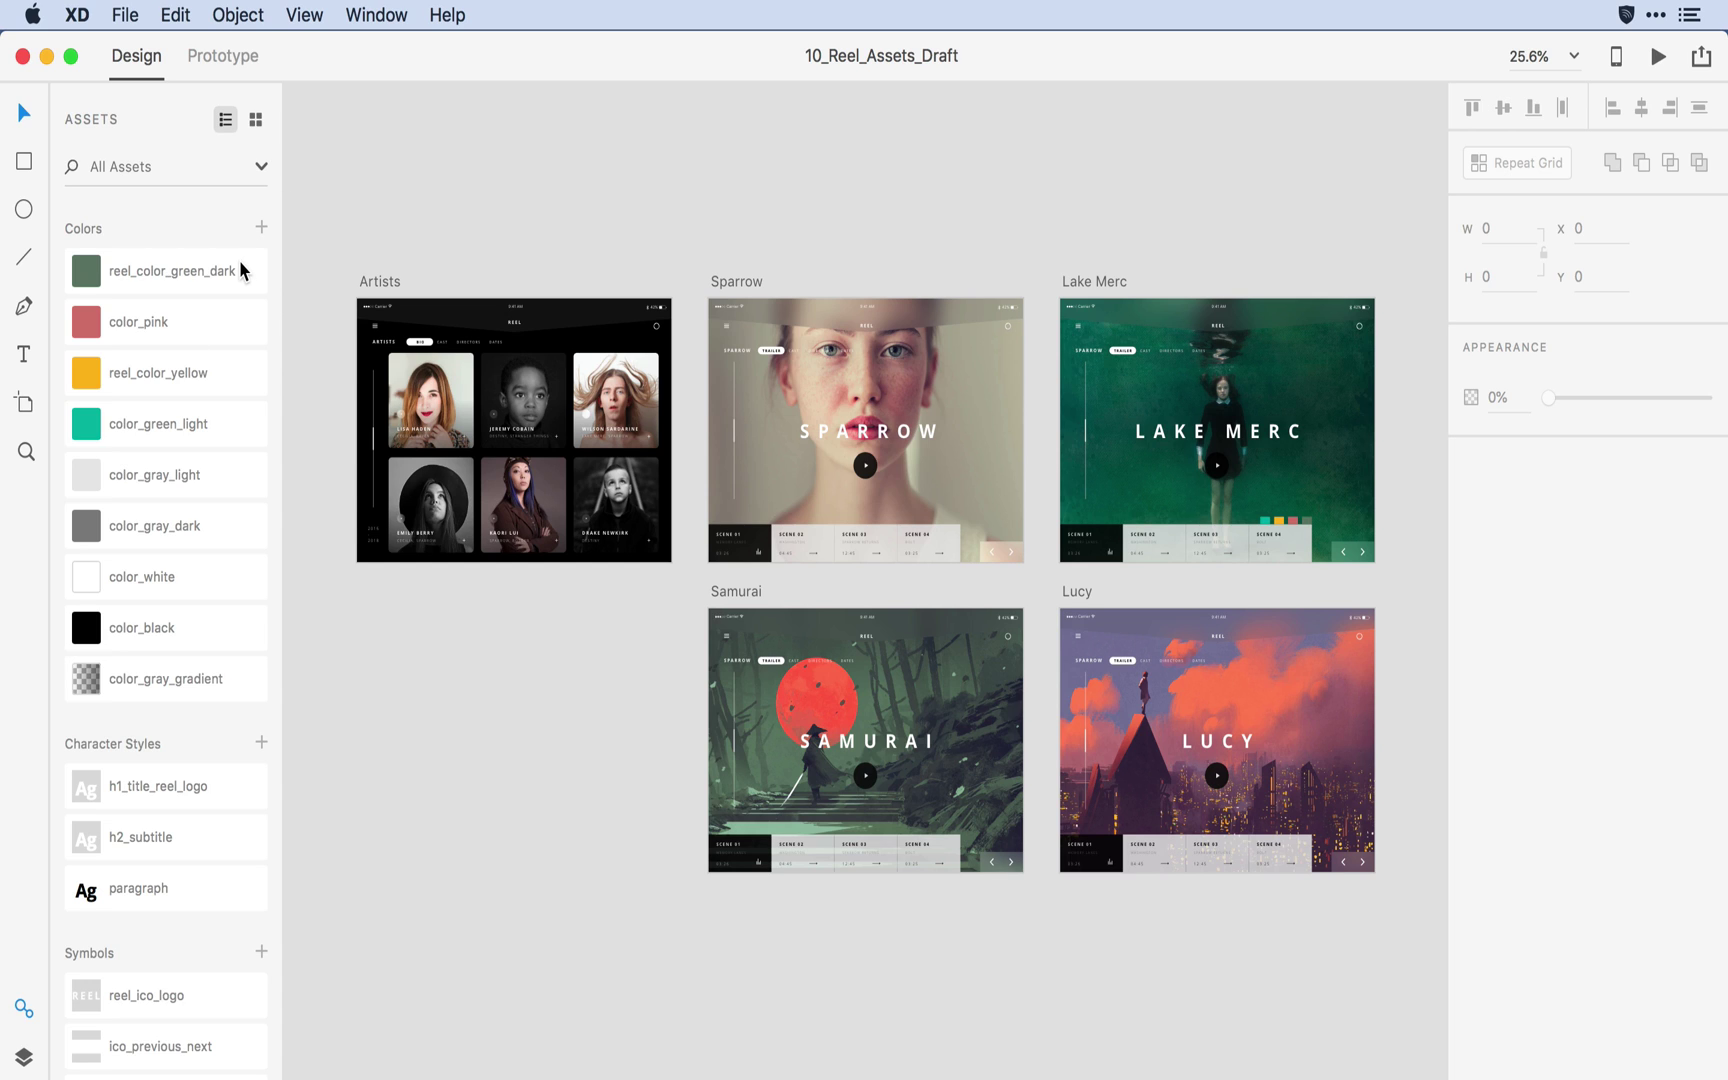
Step: Switch the Assets panel to grid view so colours, styles and symbols show as thumbnails
{"action": "mouse_move", "coordinate": [239, 261]}
{"action": "left_click", "coordinate": [256, 120]}
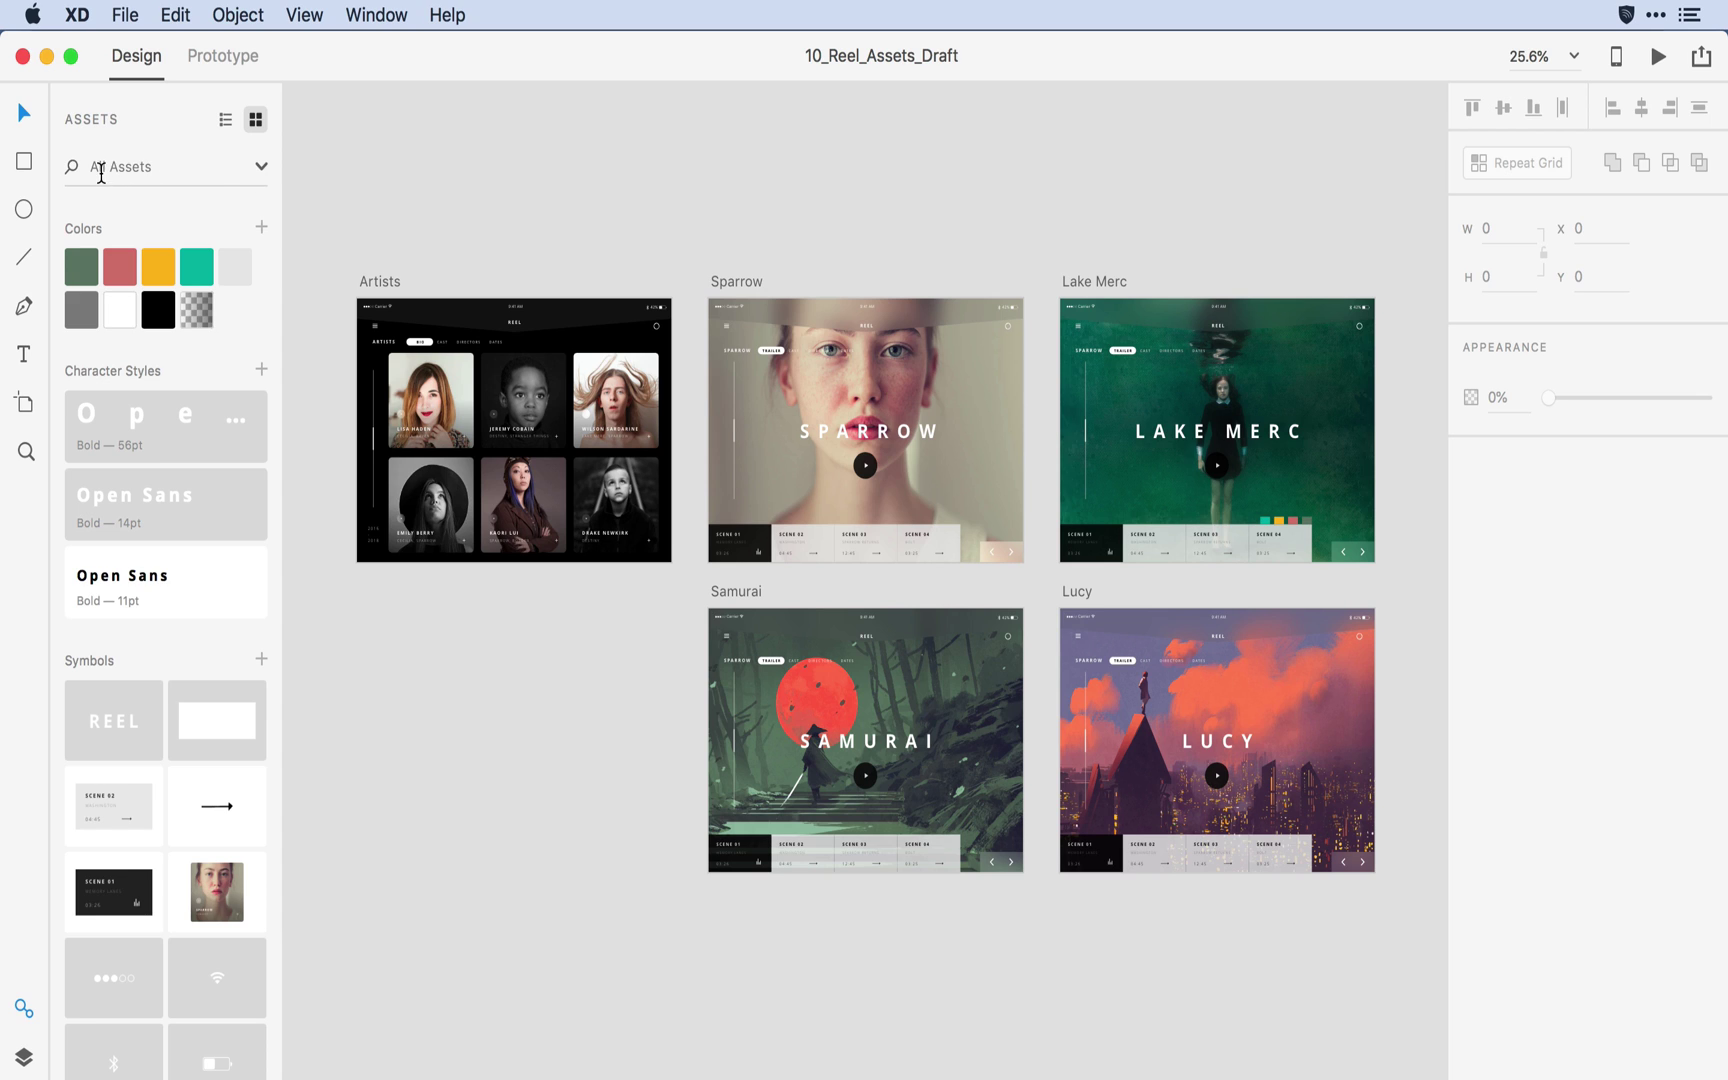
Step: Keep All Assets, search 'ico', then search 'reel' to show only reel-named assets
{"action": "left_click", "coordinate": [262, 170]}
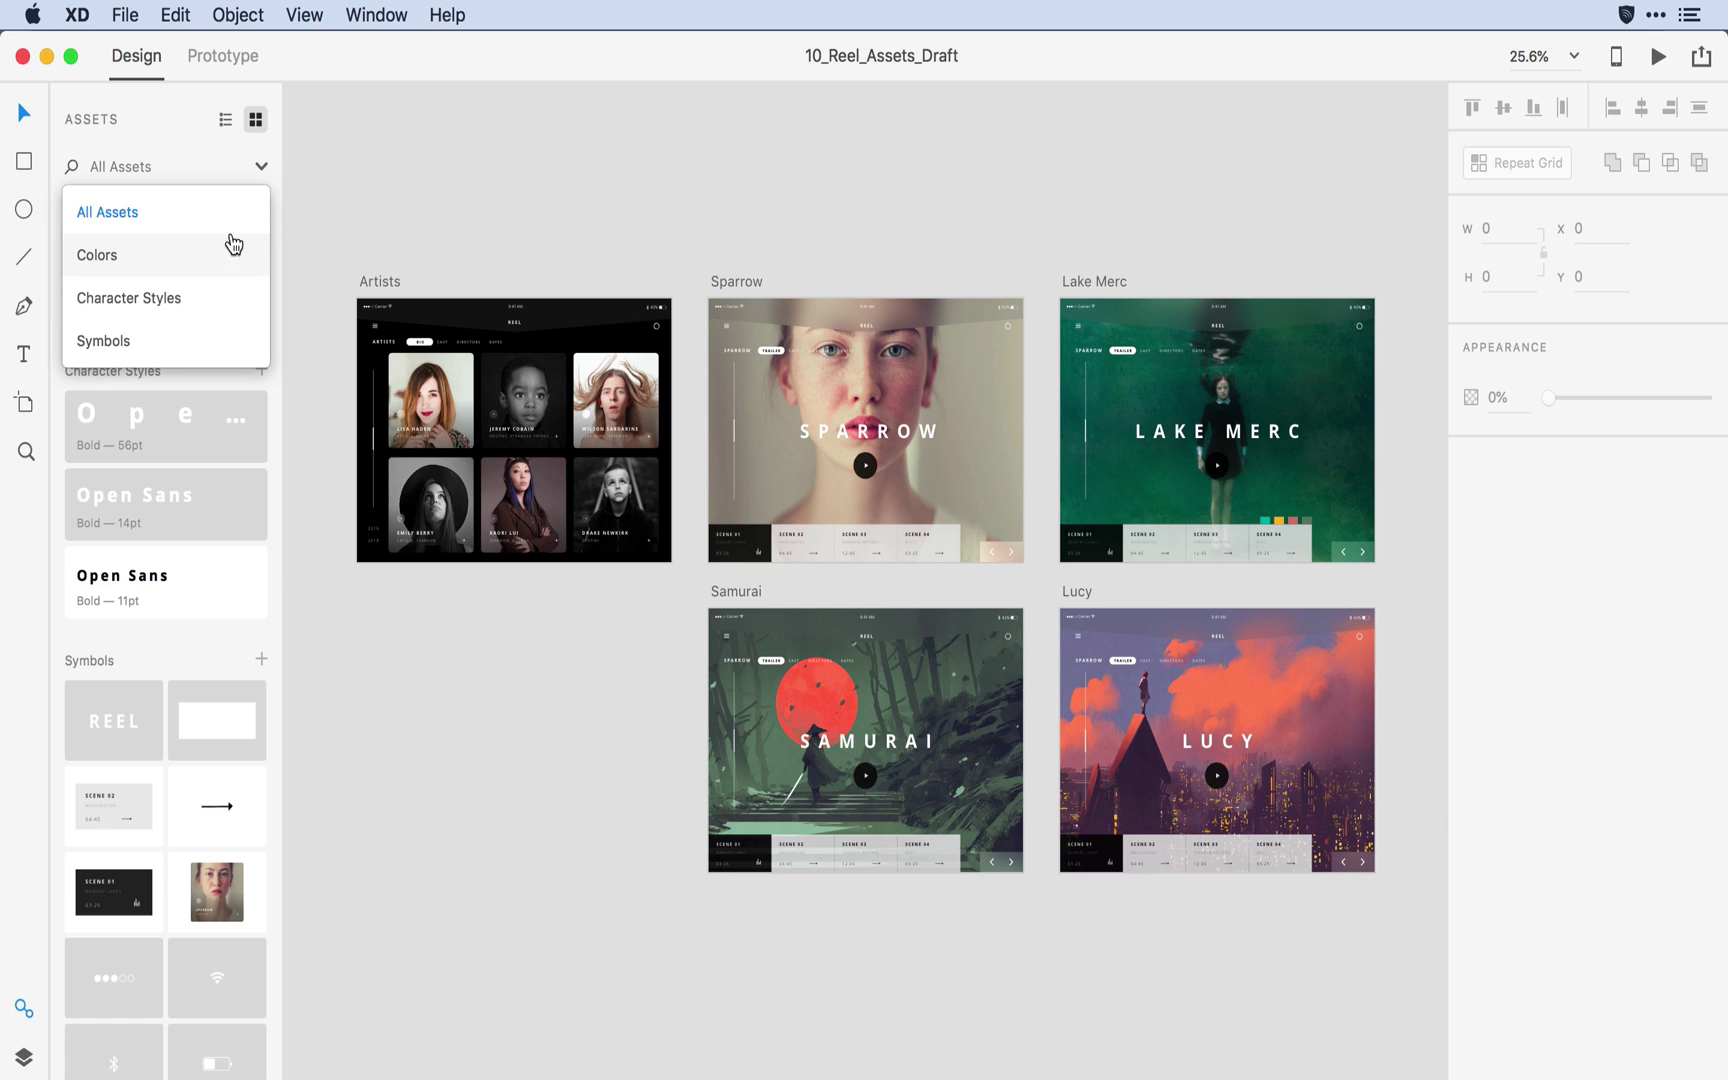
{"action": "left_click", "coordinate": [372, 184]}
{"action": "left_click", "coordinate": [203, 165]}
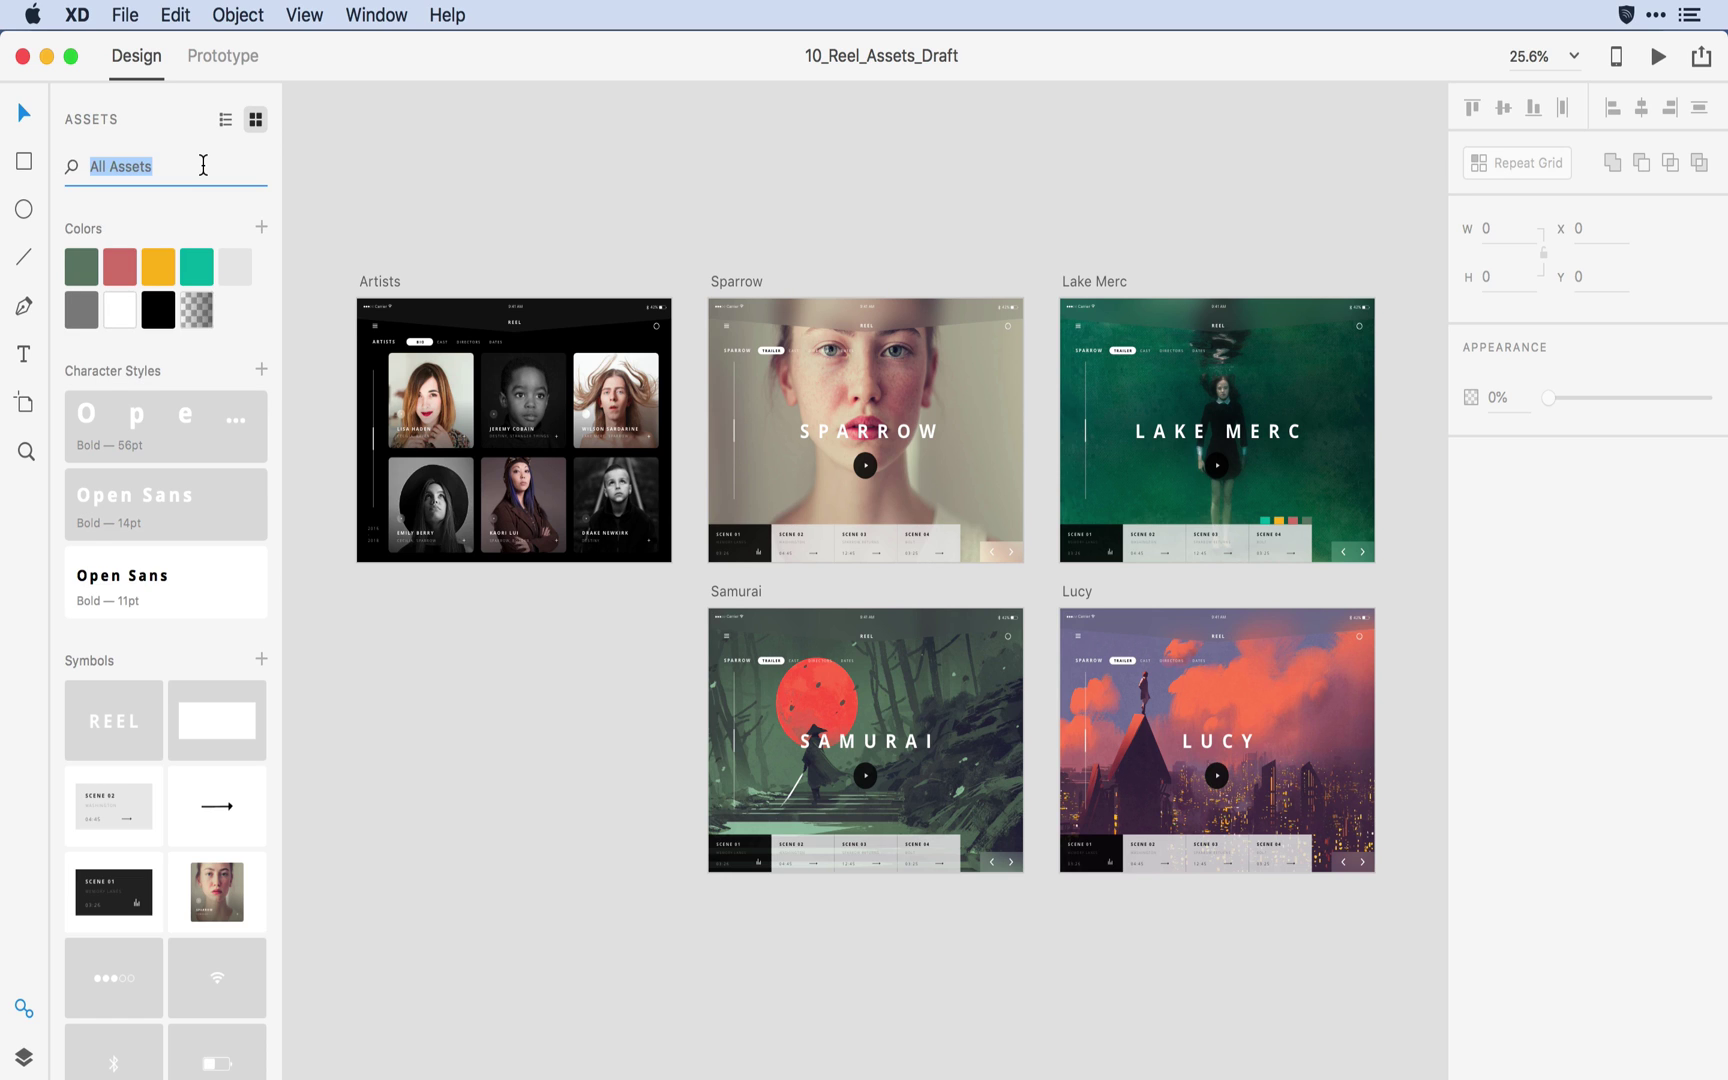
{"action": "type", "text": "ico"}
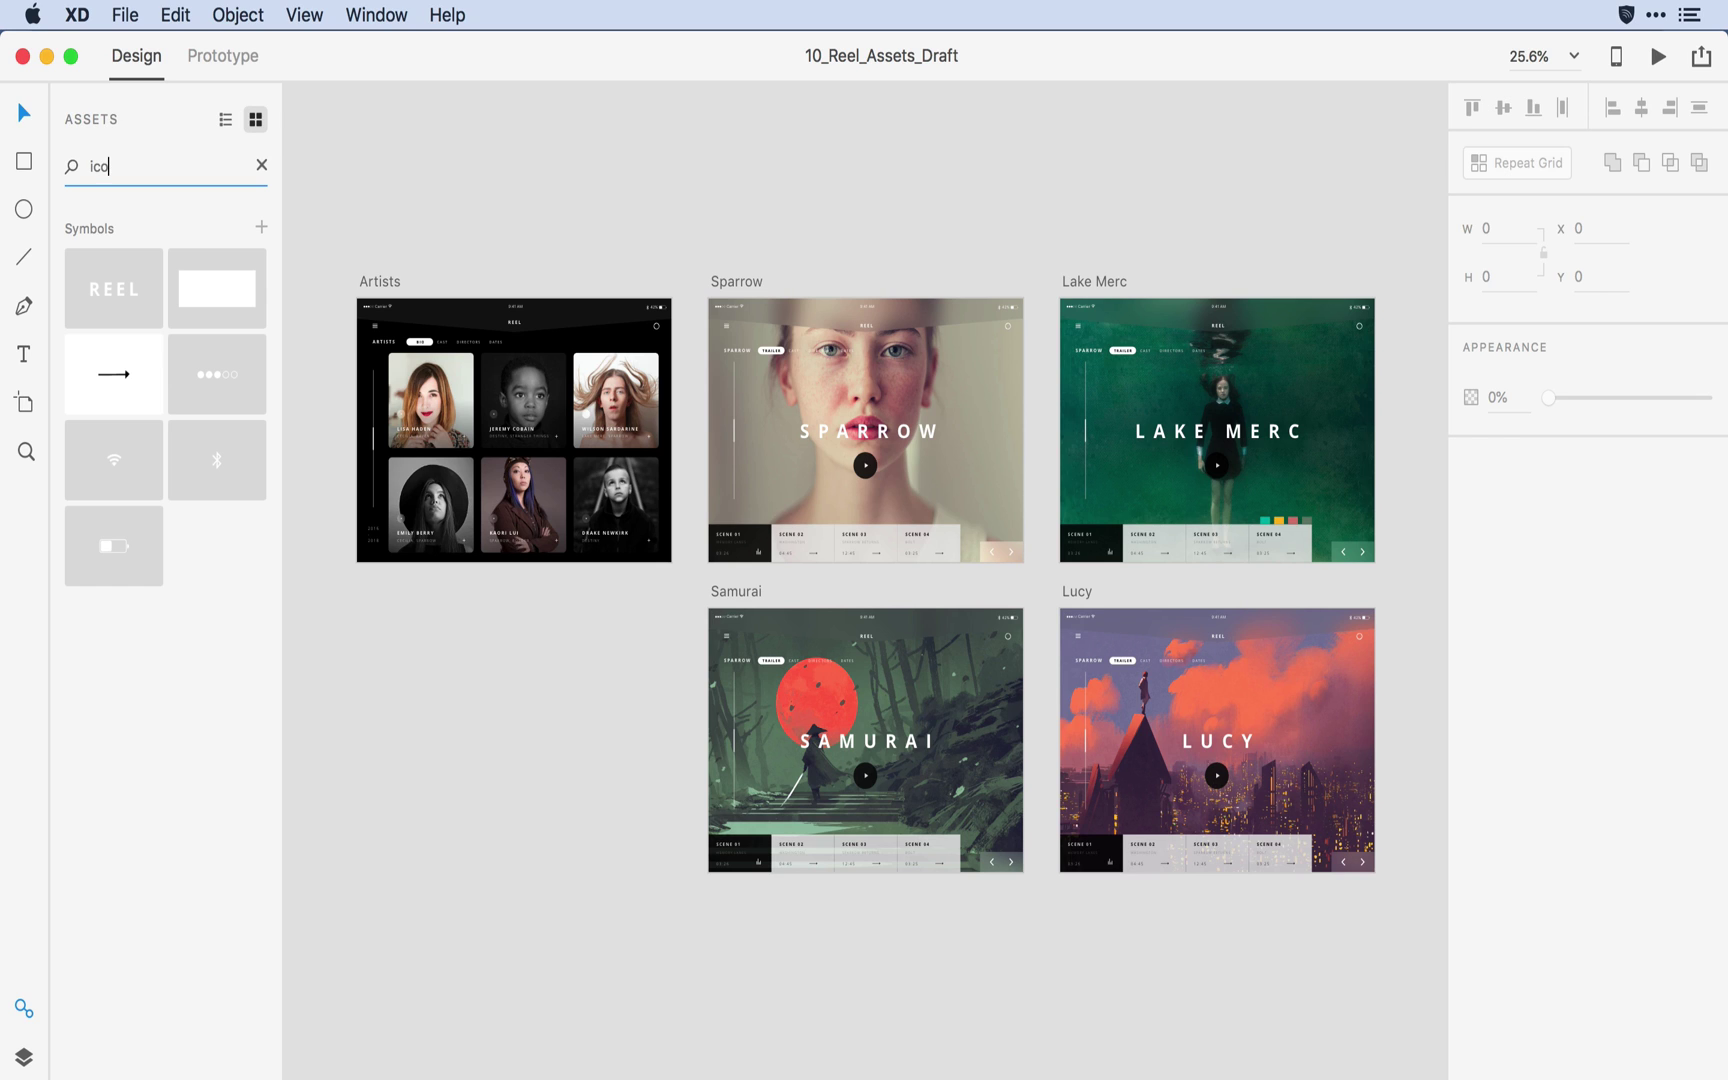
{"action": "key", "text": "BackSpace"}
{"action": "key", "text": "BackSpace"}
{"action": "key", "text": "BackSpace"}
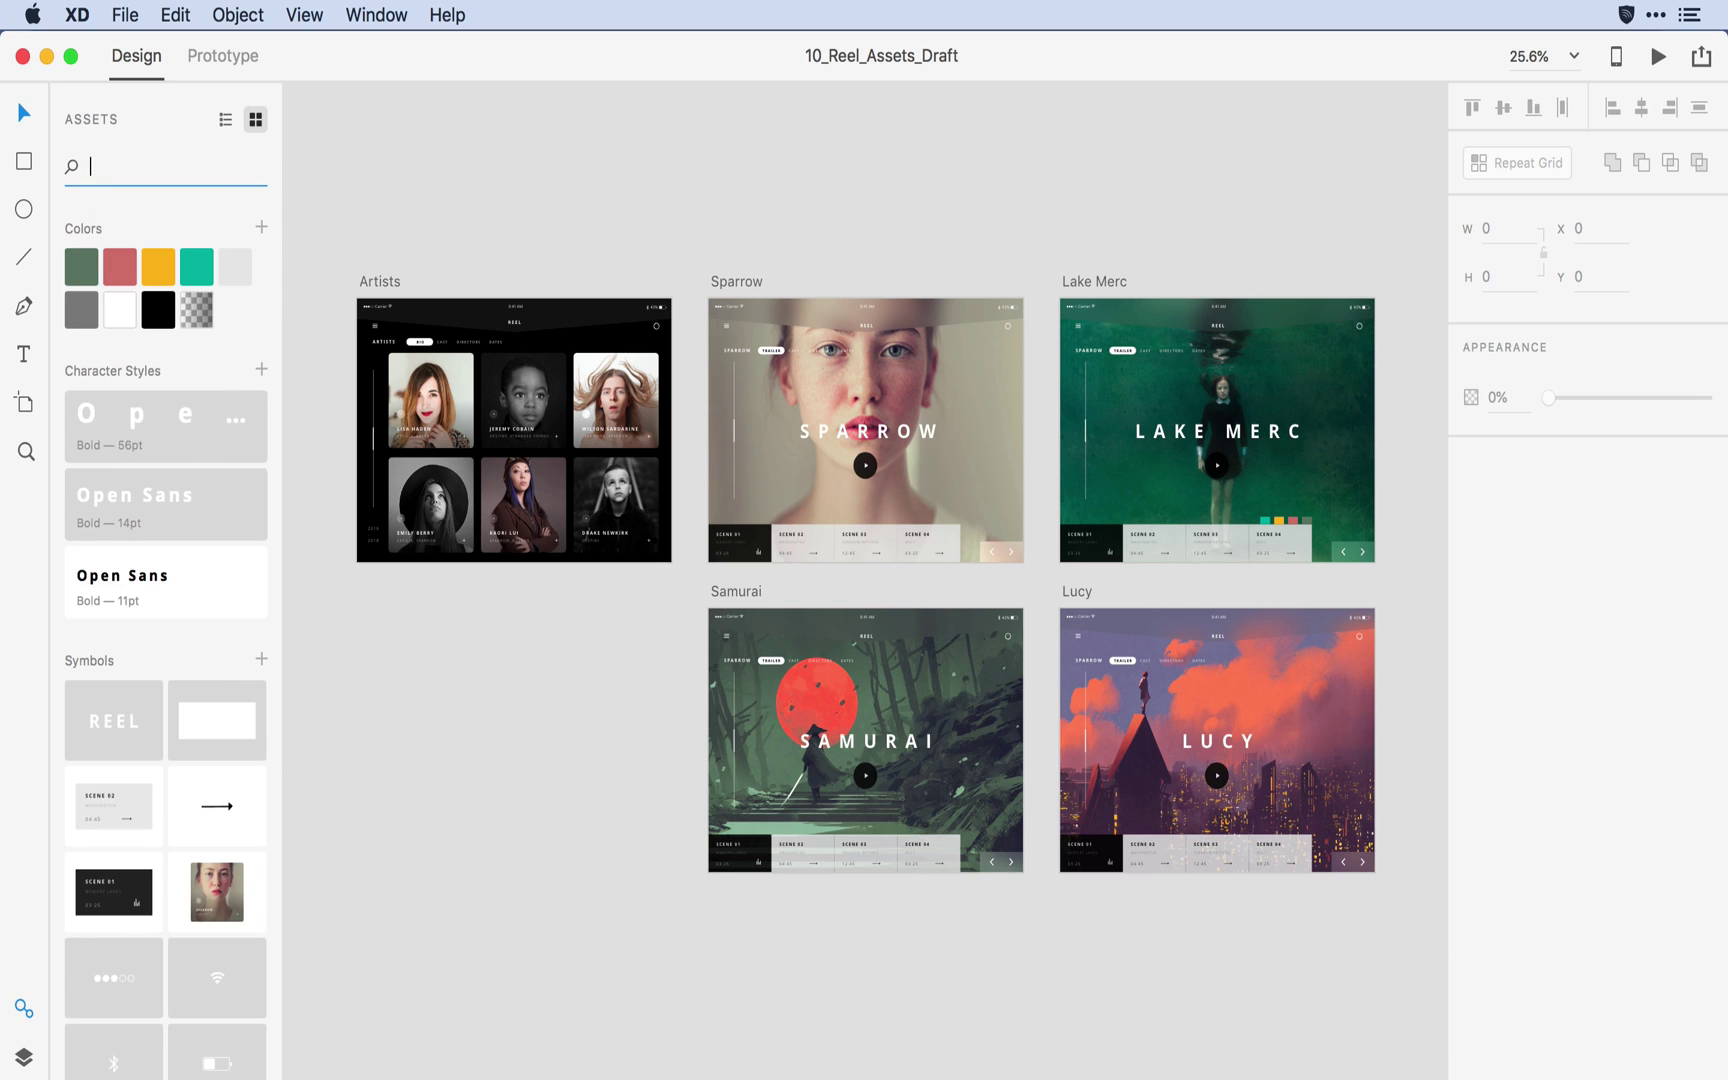
{"action": "type", "text": "reel"}
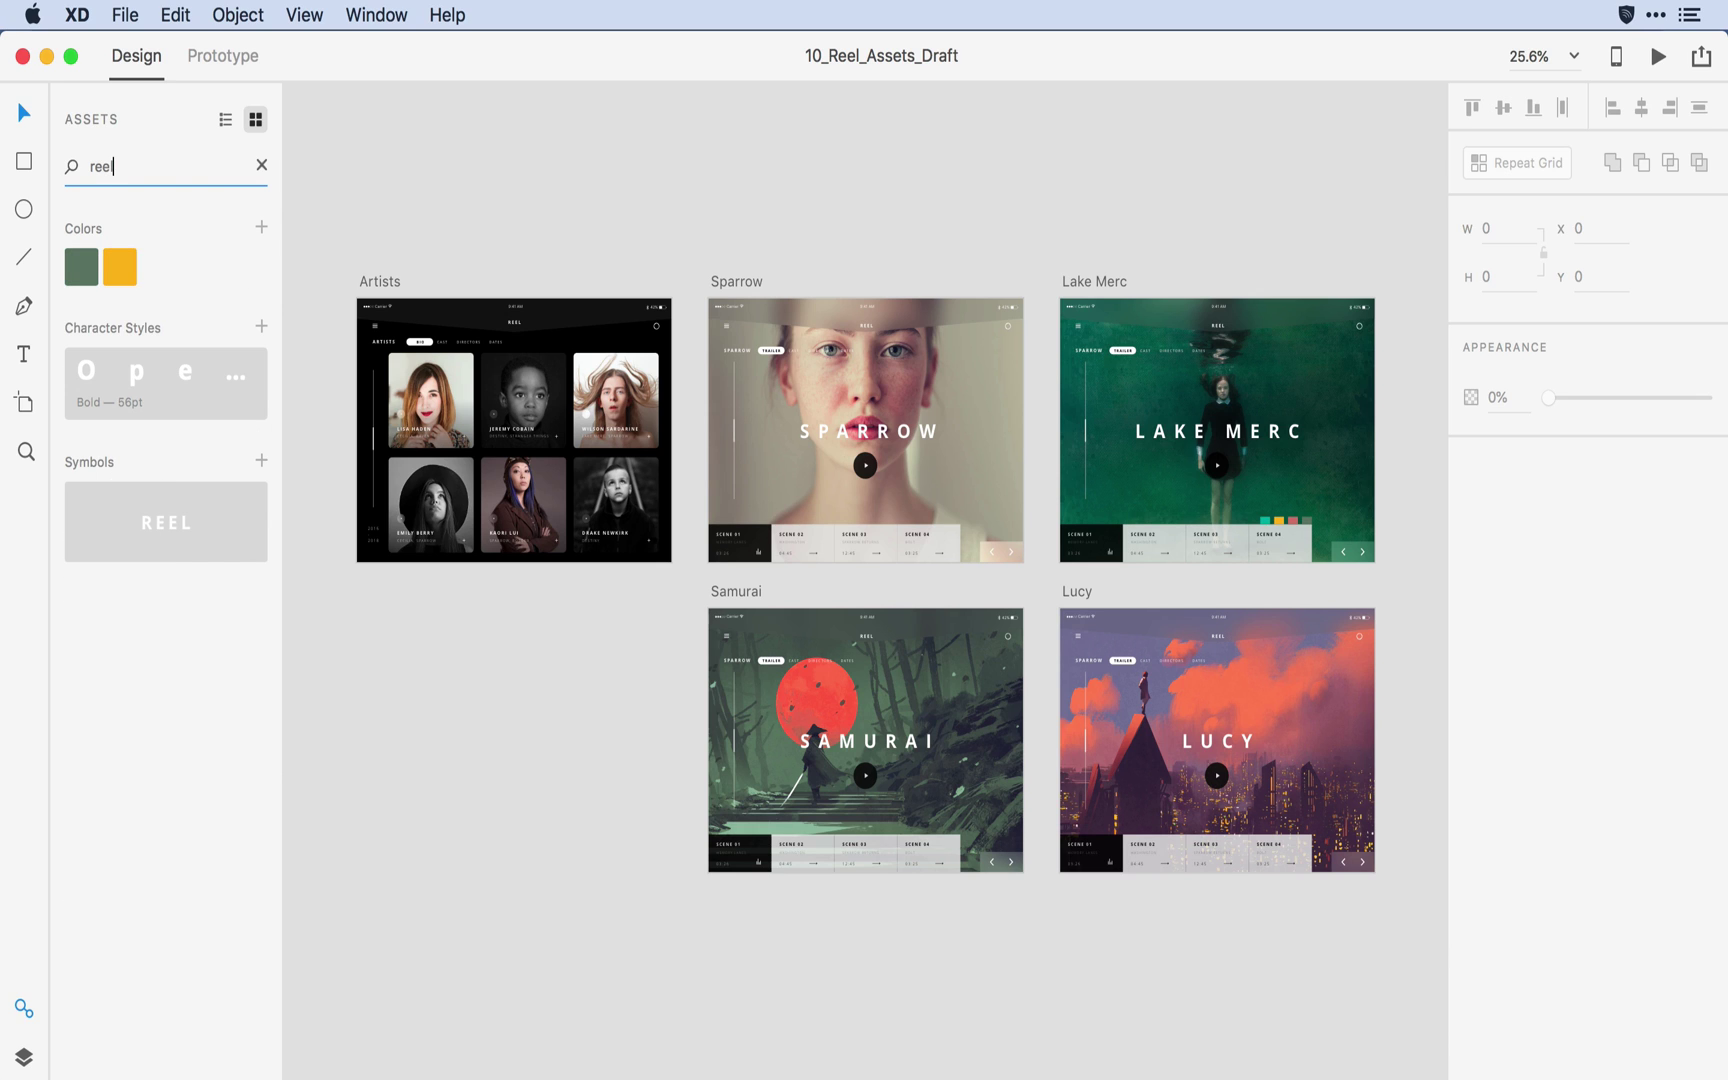